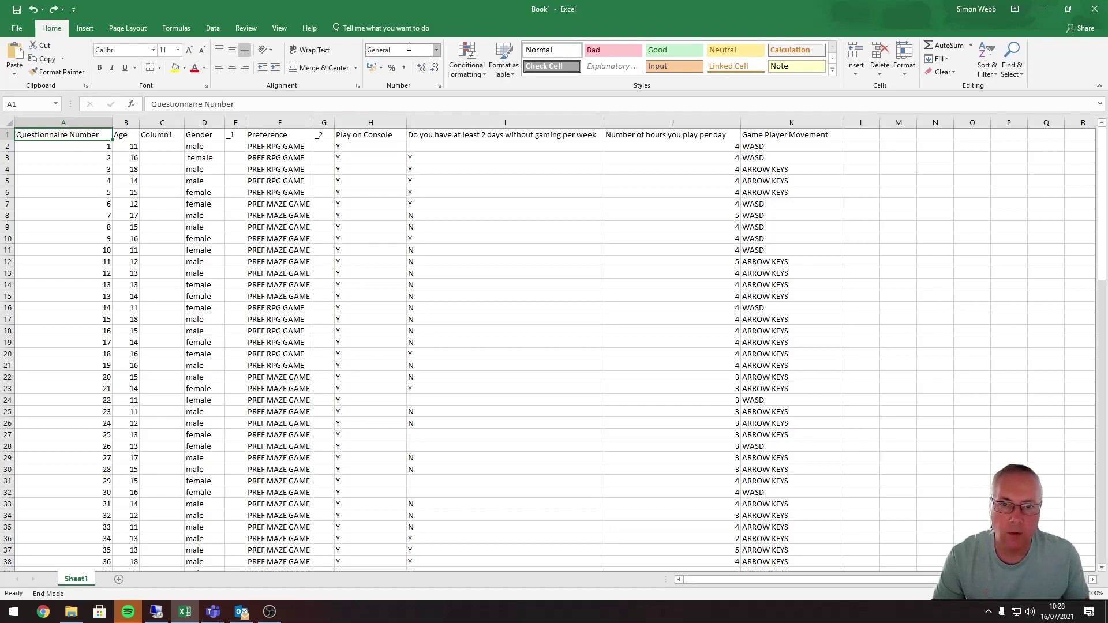
Inspect sample values in each column, from Questionnaire Number across to Game Player Movement
{"action": "left_click", "coordinate": [69, 148]}
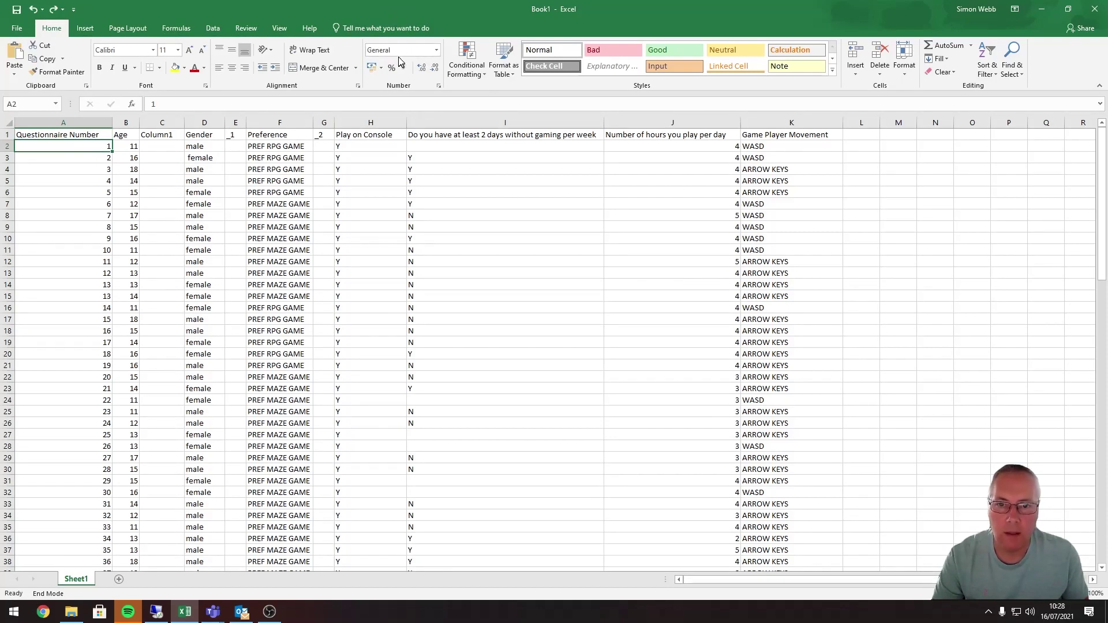
{"action": "left_click", "coordinate": [131, 148]}
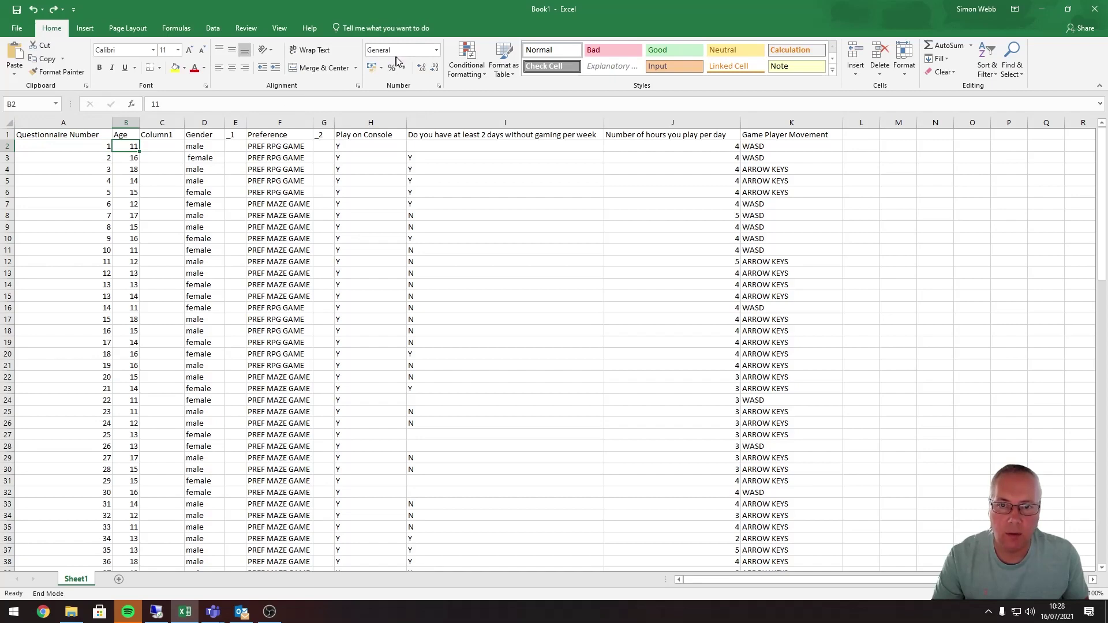
{"action": "left_click", "coordinate": [205, 185]}
{"action": "left_click", "coordinate": [300, 215]}
{"action": "left_click", "coordinate": [397, 197]}
{"action": "left_click", "coordinate": [473, 253]}
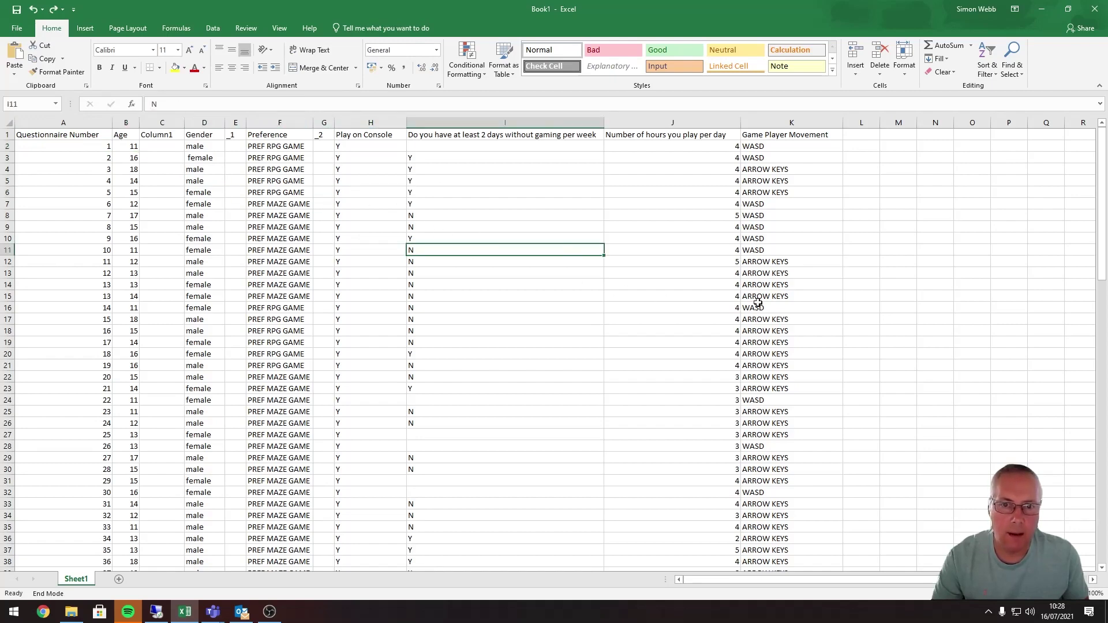
{"action": "left_click", "coordinate": [692, 296]}
{"action": "left_click", "coordinate": [755, 294]}
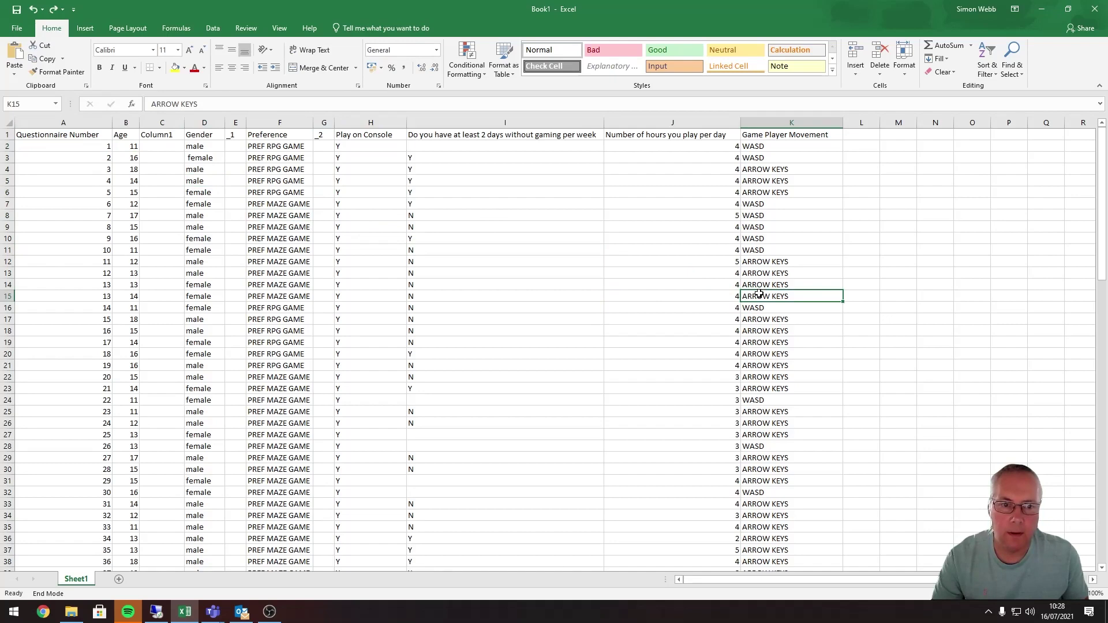
{"action": "left_click", "coordinate": [72, 145]}
{"action": "left_click", "coordinate": [64, 136]}
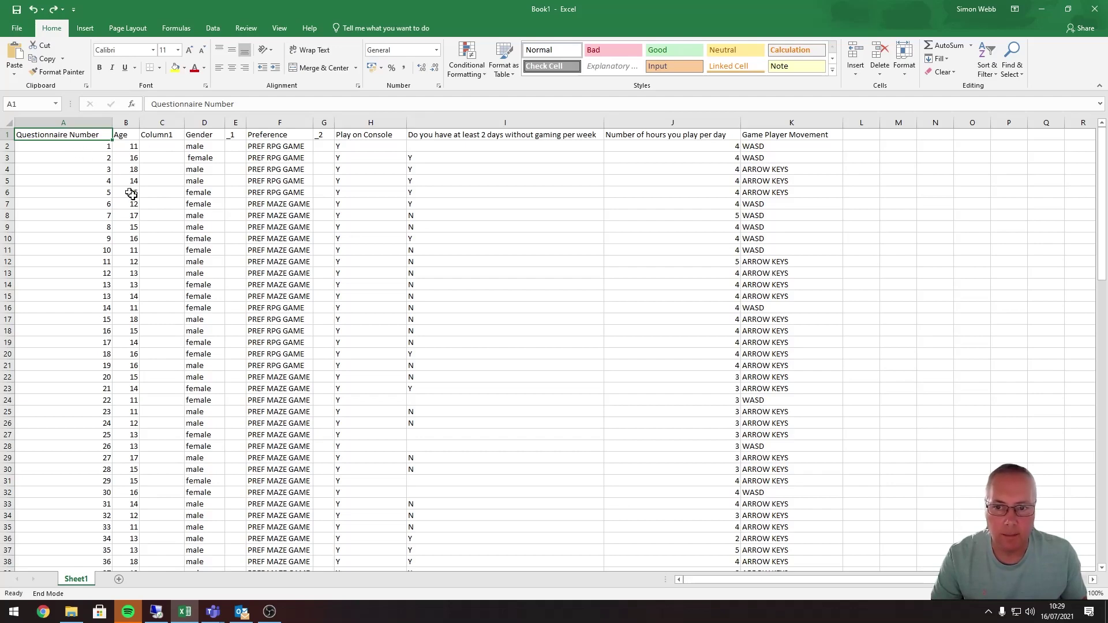
Review the number format list and the Format Cells options without changing anything
{"action": "left_click", "coordinate": [436, 50]}
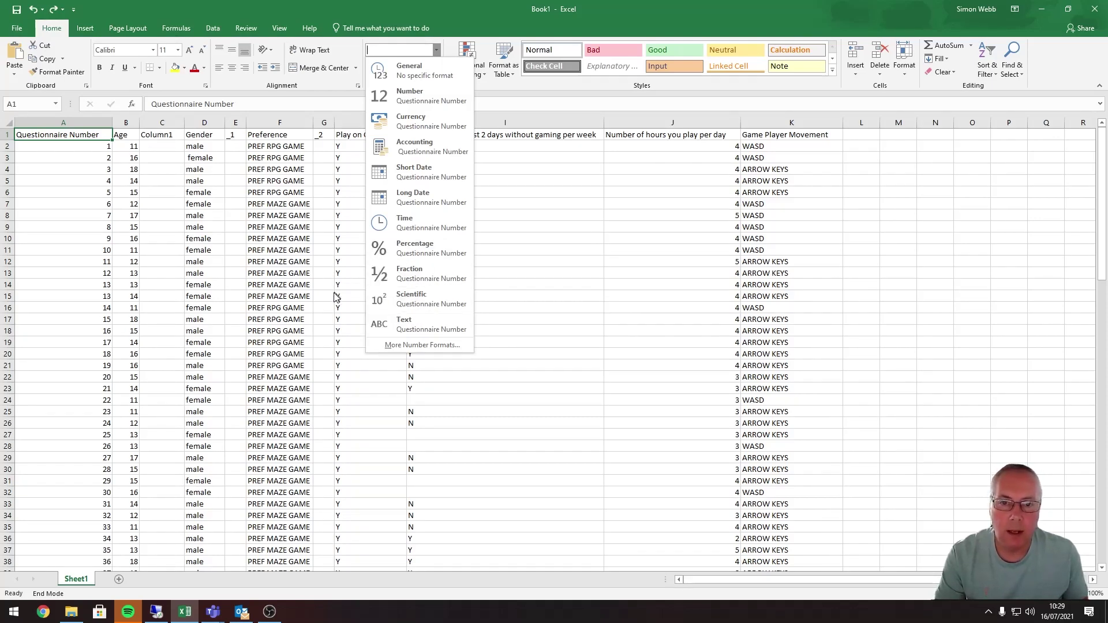
{"action": "left_click", "coordinate": [565, 342]}
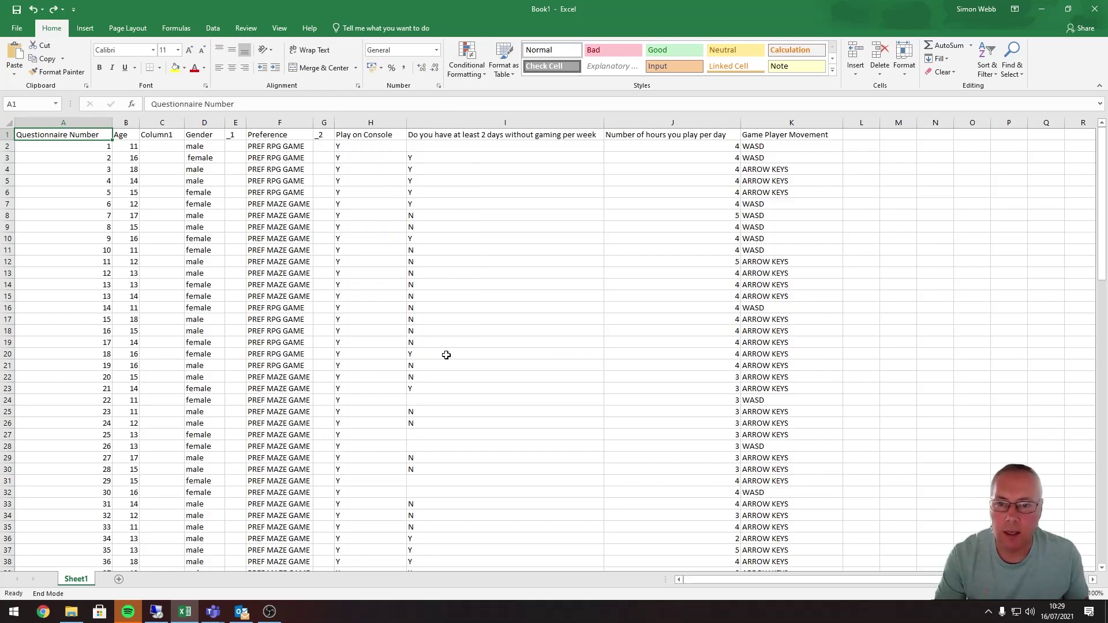
{"action": "left_click", "coordinate": [438, 87]}
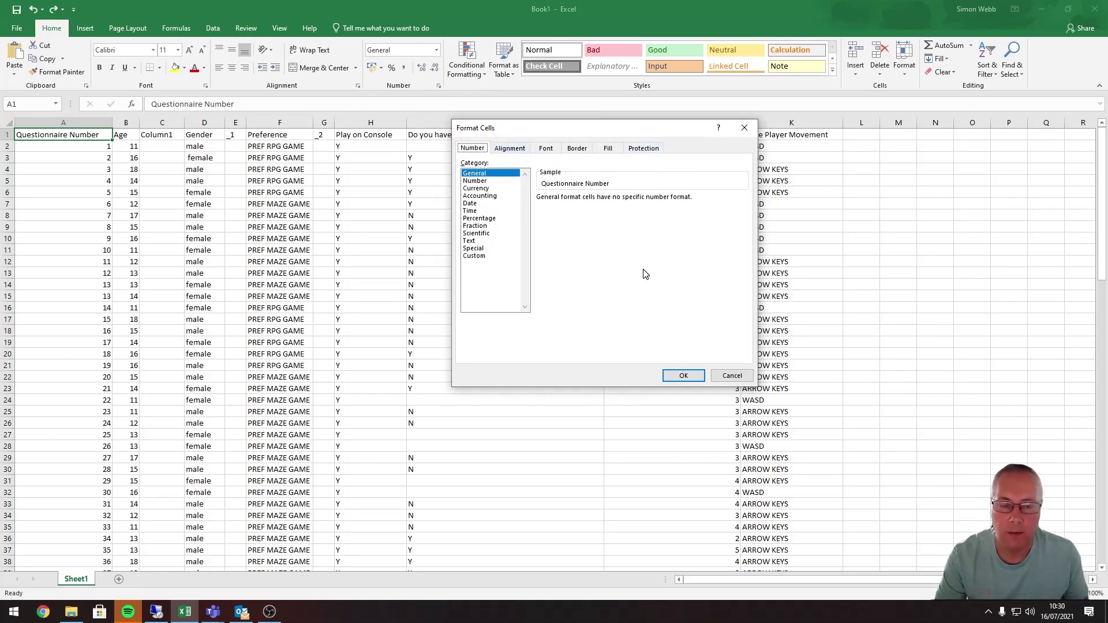
{"action": "left_click", "coordinate": [731, 377]}
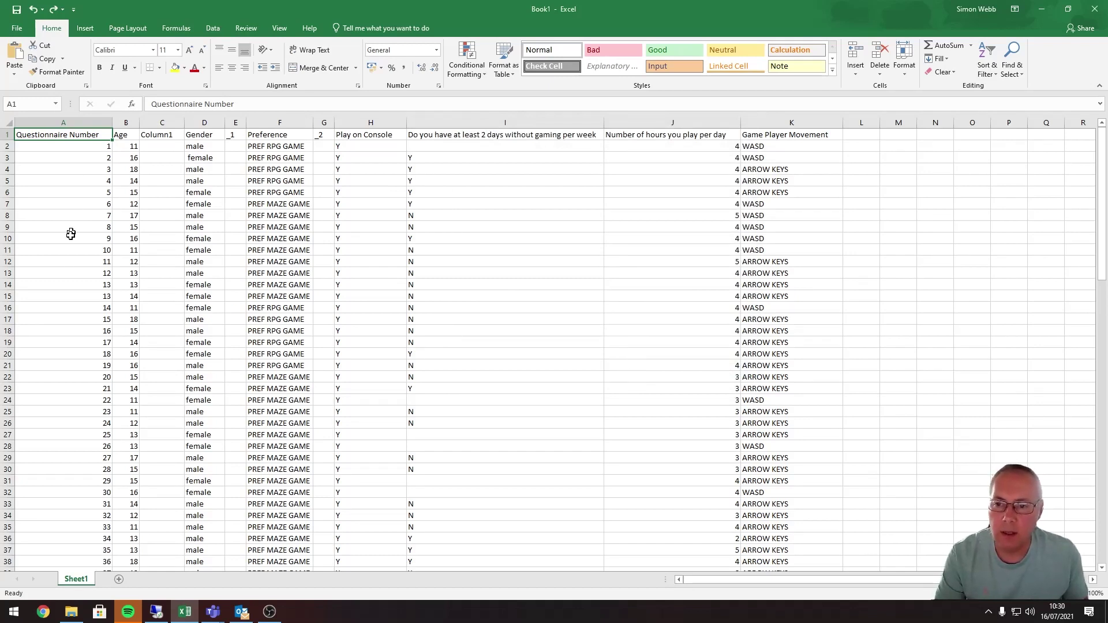
Select each whole column in turn, from Questionnaire Number through Game Player Movement
{"action": "left_click", "coordinate": [61, 121]}
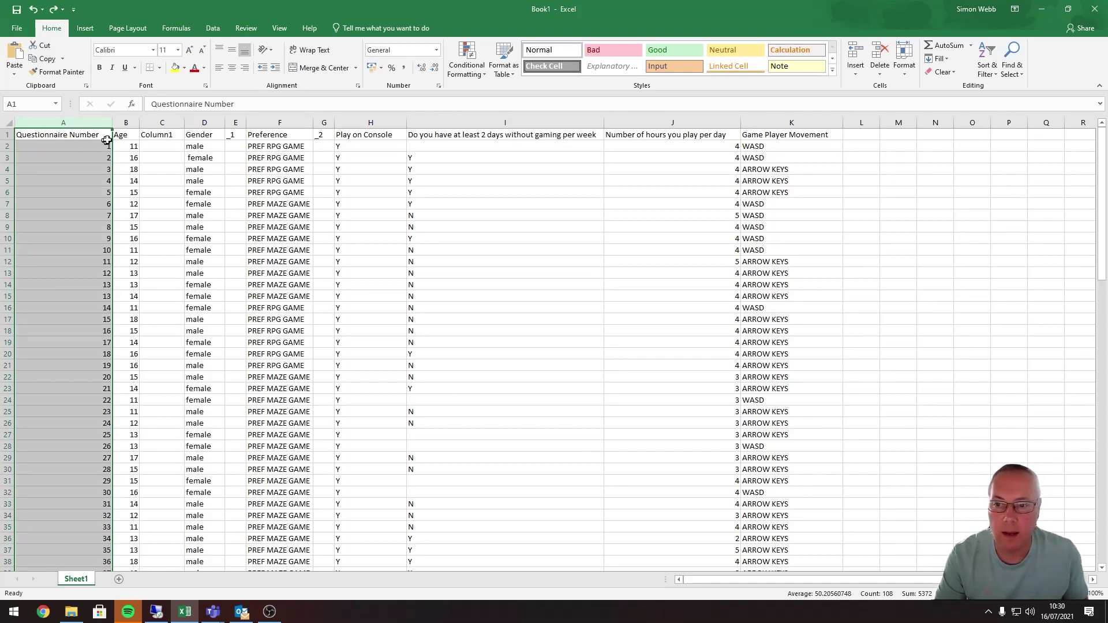
{"action": "left_click", "coordinate": [126, 123]}
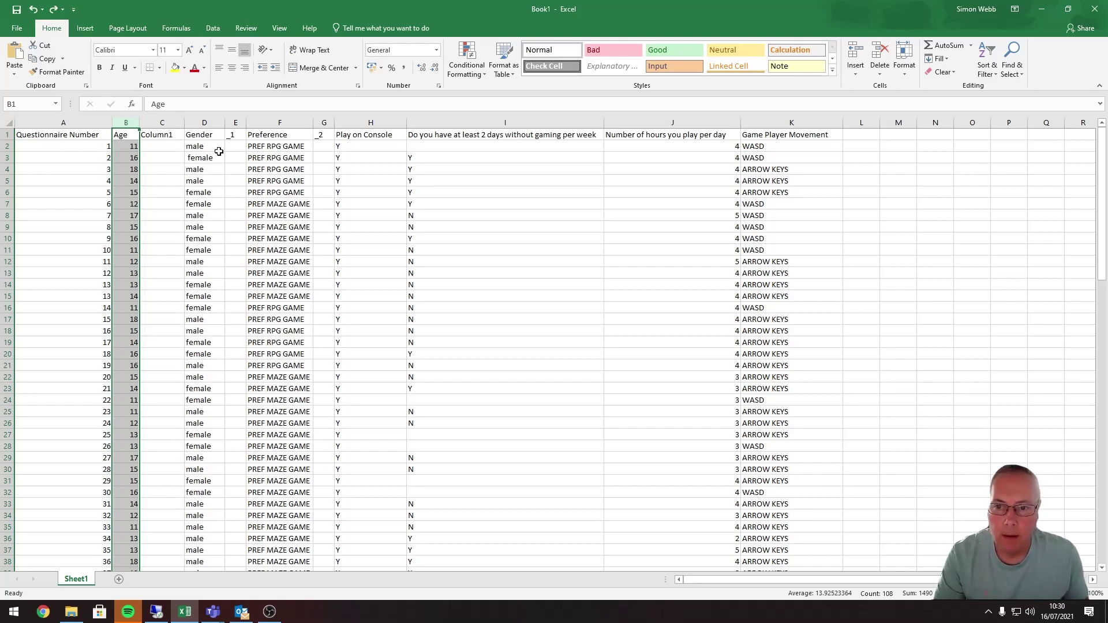
{"action": "left_click", "coordinate": [202, 121]}
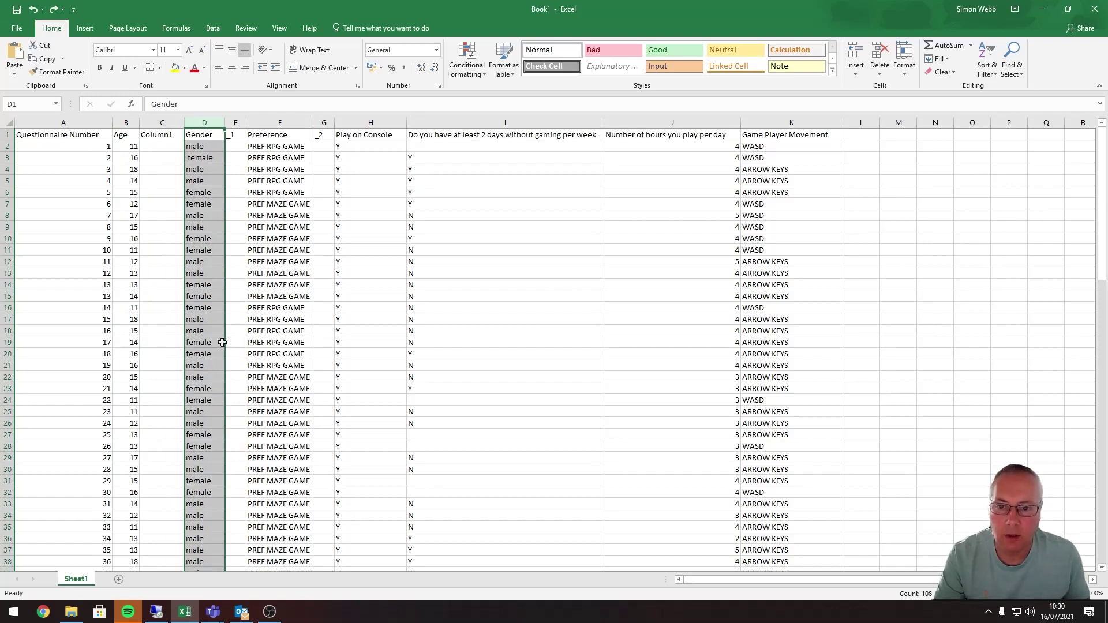
{"action": "left_click", "coordinate": [276, 121]}
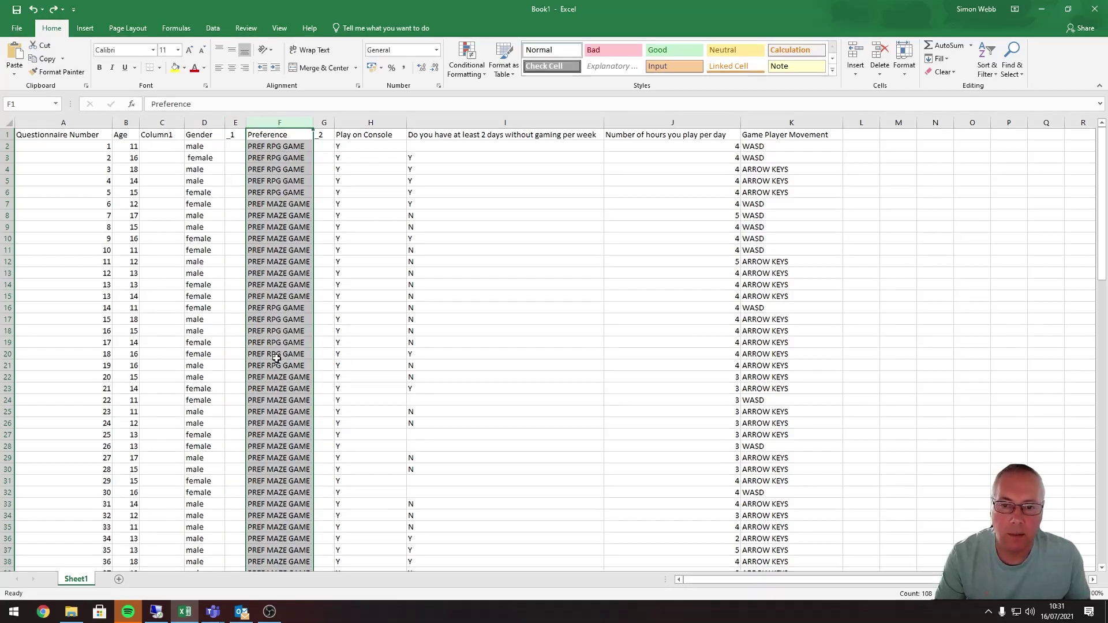
{"action": "left_click", "coordinate": [358, 122]}
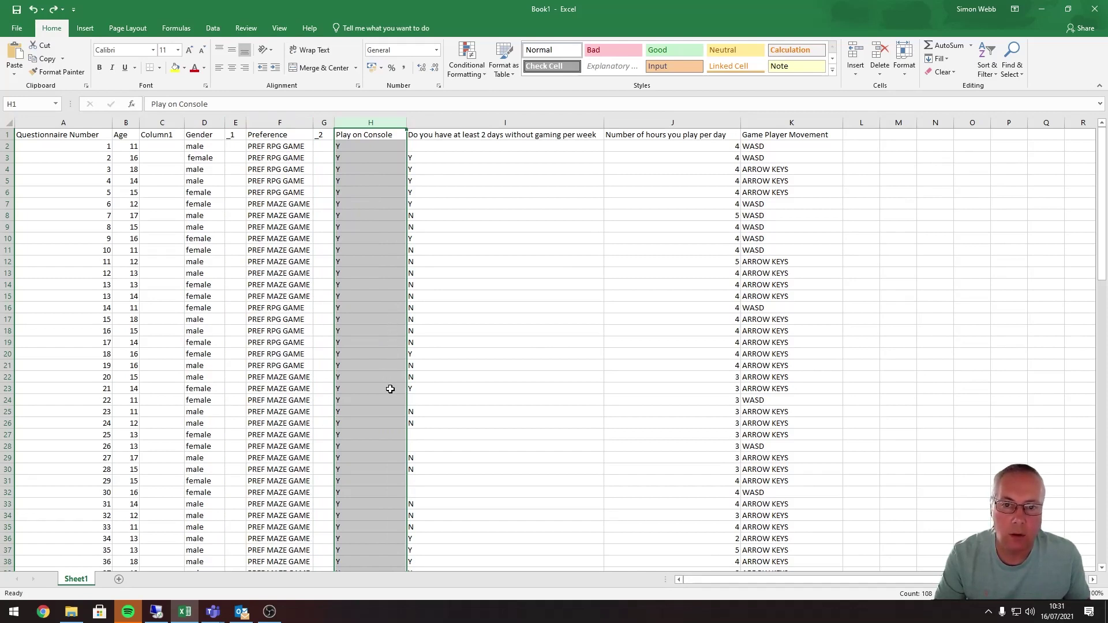
{"action": "left_click", "coordinate": [479, 118]}
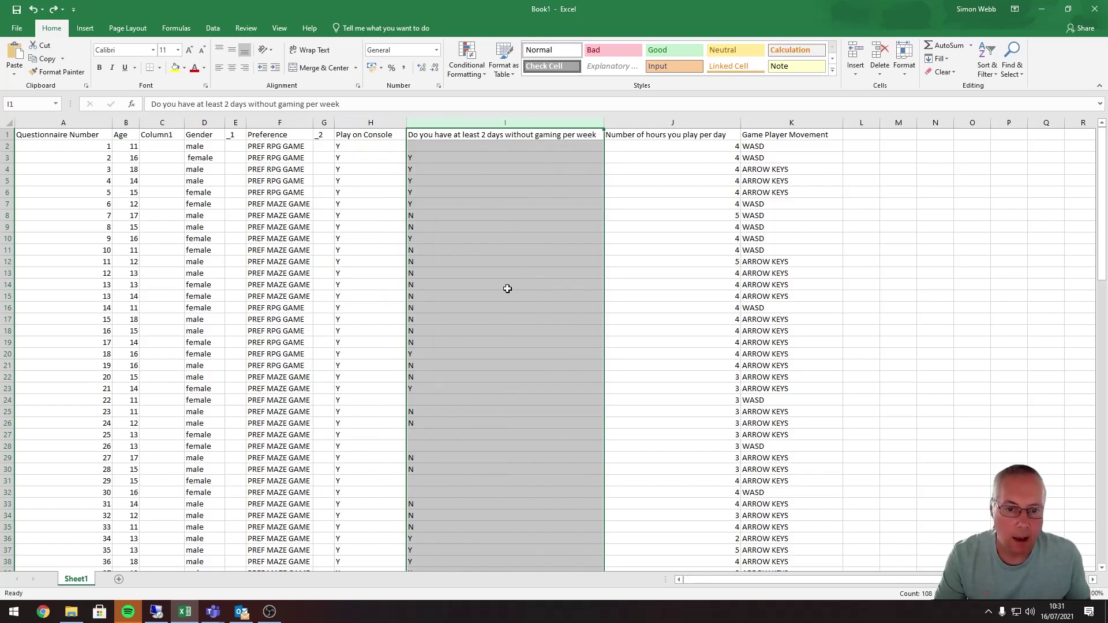
{"action": "left_click", "coordinate": [667, 122]}
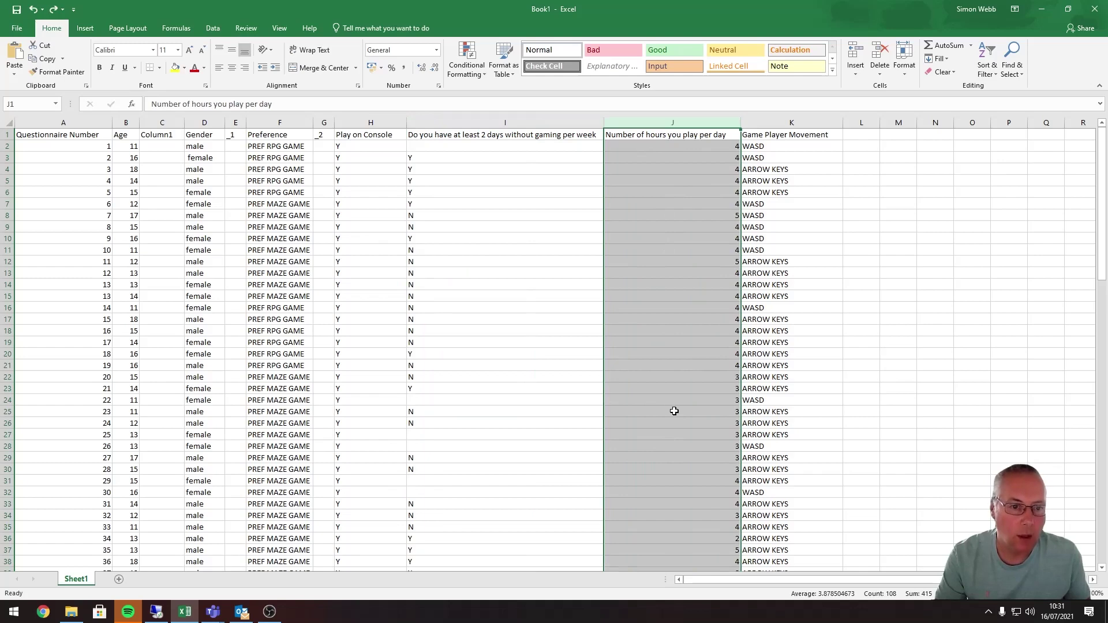
{"action": "left_click", "coordinate": [799, 123]}
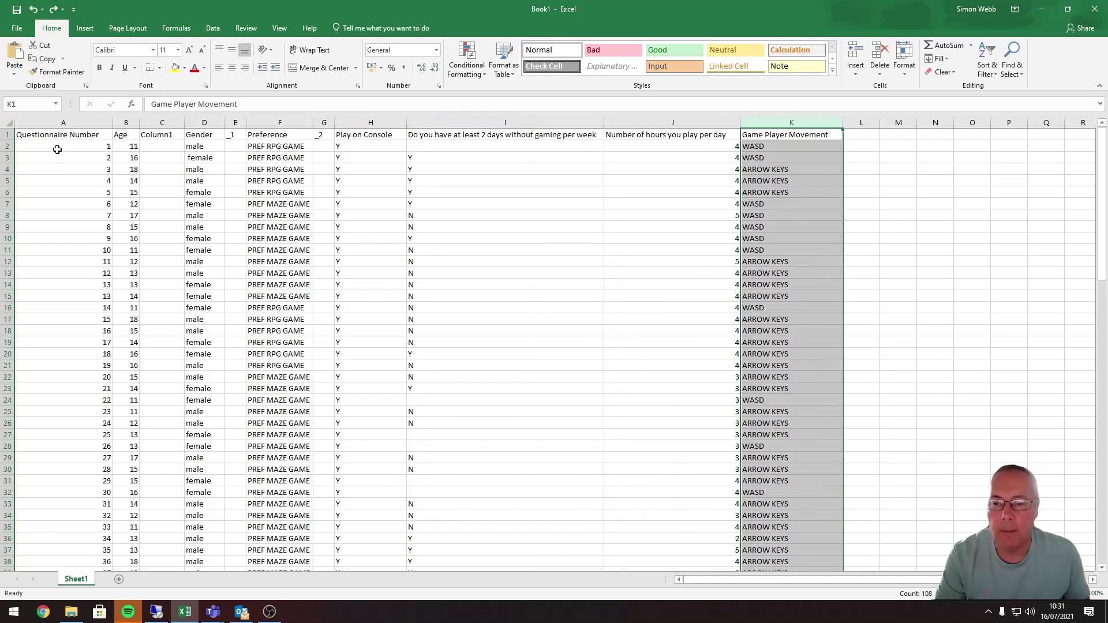
Select the Questionnaire Number values A2 to A108
{"action": "scroll", "coordinate": [57, 153], "scroll_direction": "down", "scroll_amount": 17}
{"action": "scroll", "coordinate": [67, 203], "scroll_direction": "down", "scroll_amount": 12}
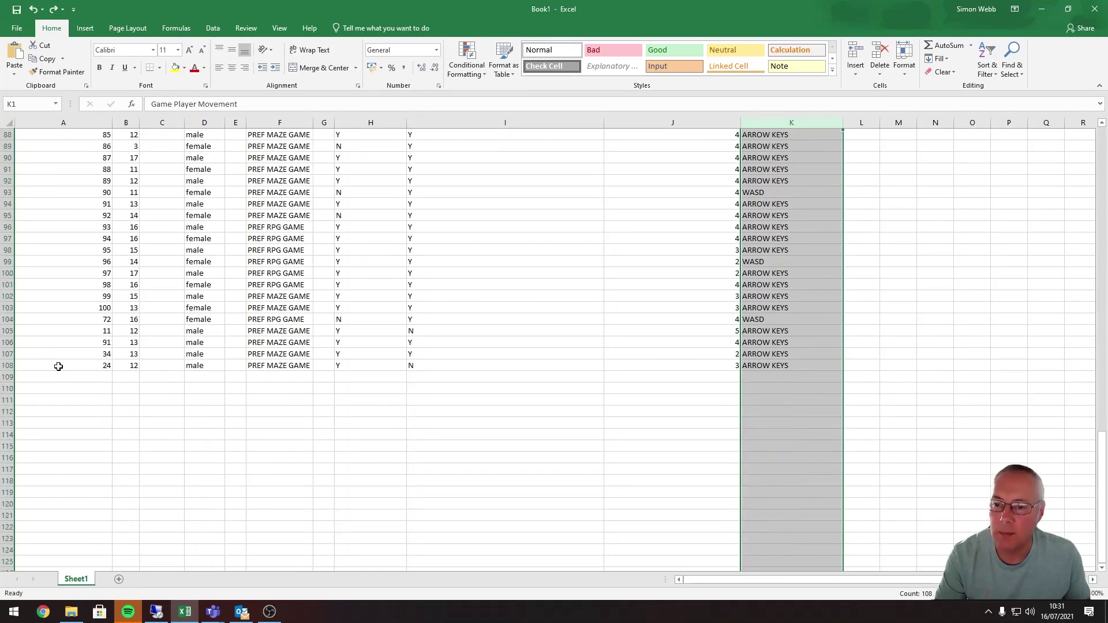
{"action": "scroll", "coordinate": [62, 329], "scroll_direction": "up", "scroll_amount": 20}
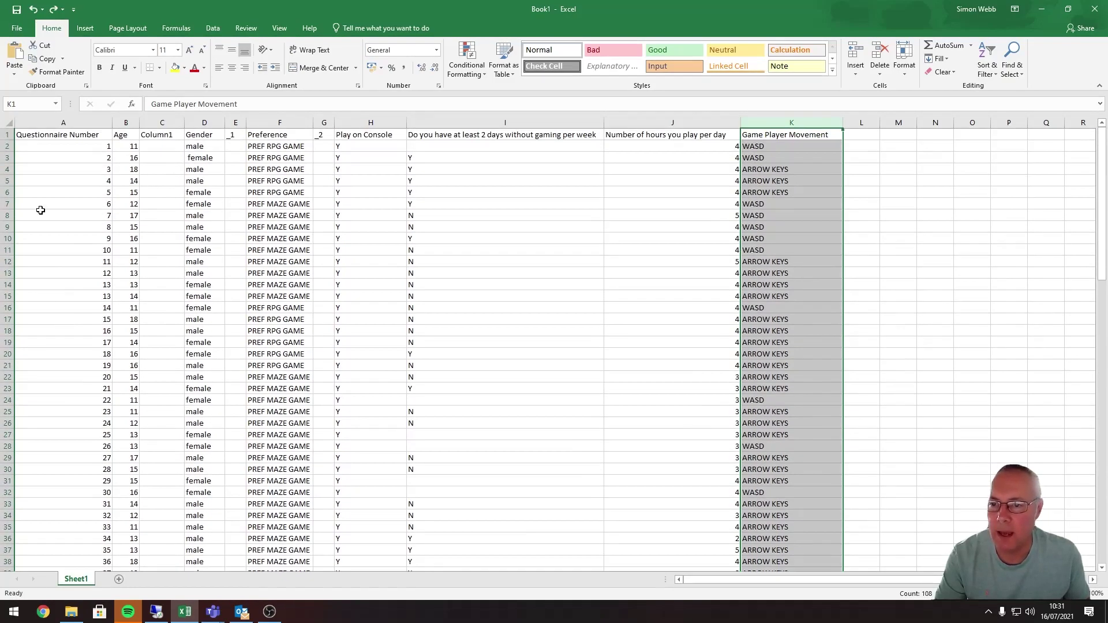
{"action": "left_click_drag", "start_coordinate": [87, 145], "coordinate": [63, 620]}
{"action": "left_click_drag", "start_coordinate": [64, 620], "coordinate": [103, 144]}
{"action": "scroll", "coordinate": [97, 319], "scroll_direction": "up", "scroll_amount": 4}
{"action": "left_click", "coordinate": [123, 334]}
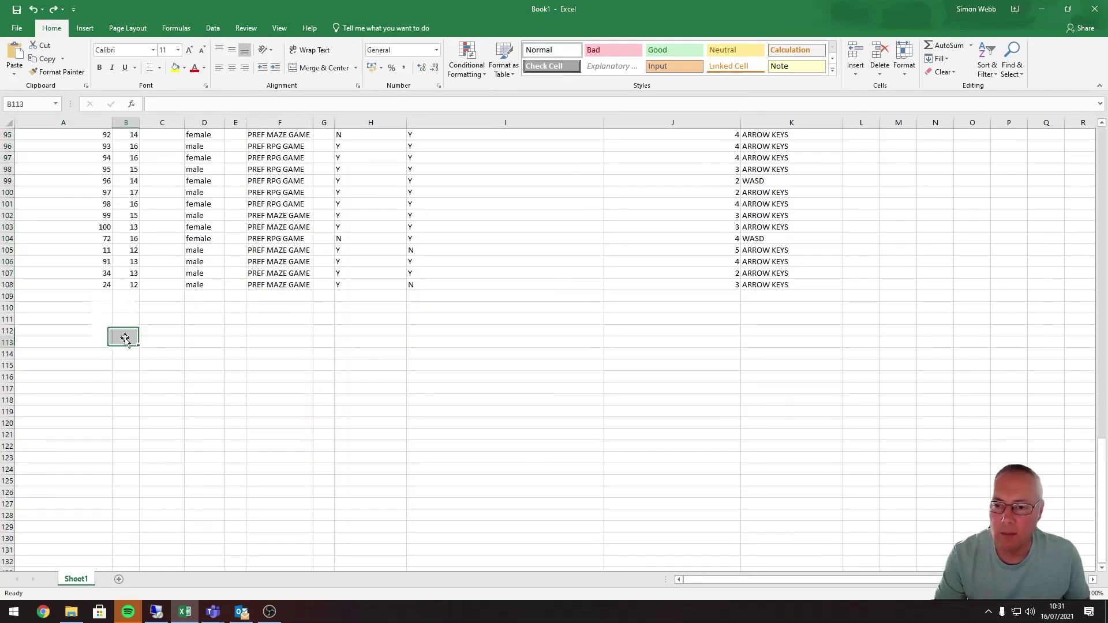
{"action": "left_click_drag", "start_coordinate": [81, 285], "coordinate": [84, 36]}
{"action": "left_click_drag", "start_coordinate": [85, 130], "coordinate": [83, 148]}
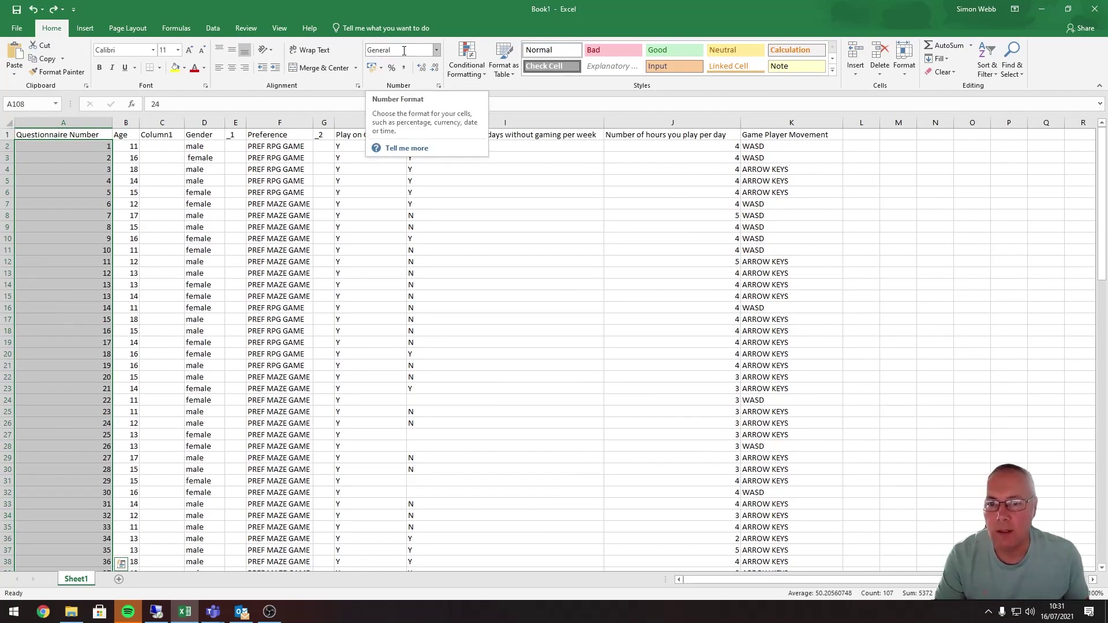
Apply the Number format to A2:A108 and reduce it to zero decimal places
{"action": "left_click", "coordinate": [437, 52]}
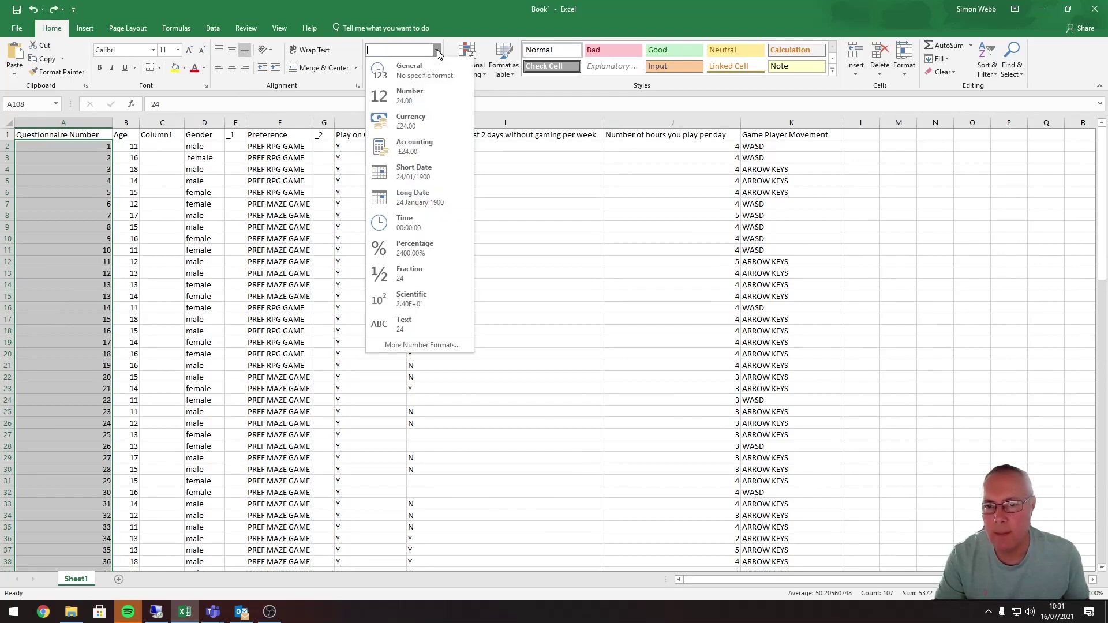
{"action": "left_click", "coordinate": [415, 95]}
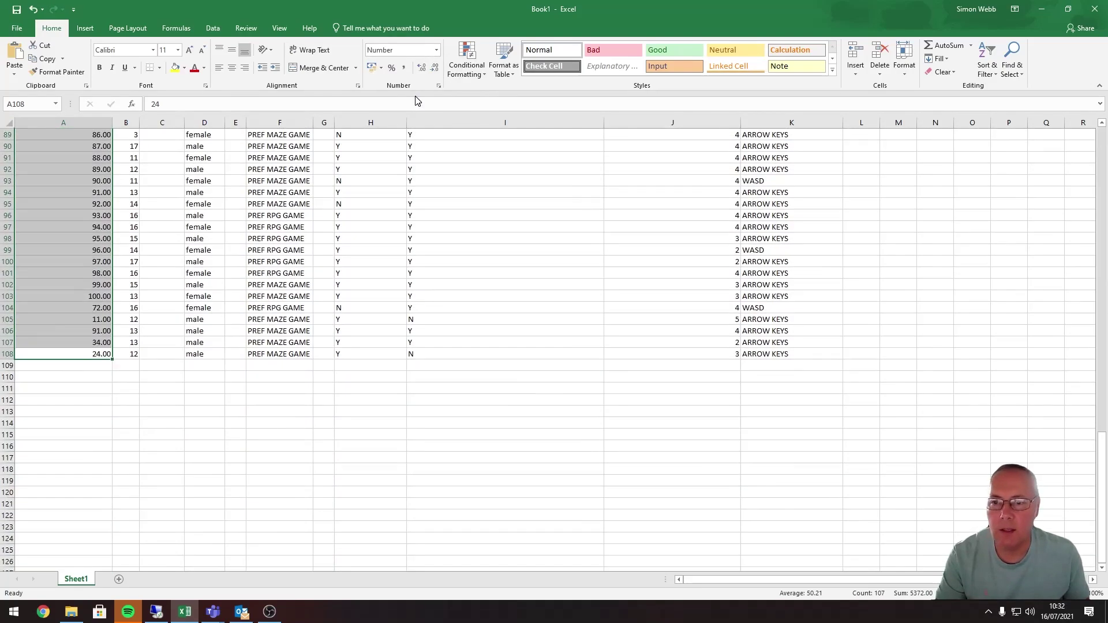
{"action": "scroll", "coordinate": [158, 317], "scroll_direction": "up", "scroll_amount": 20}
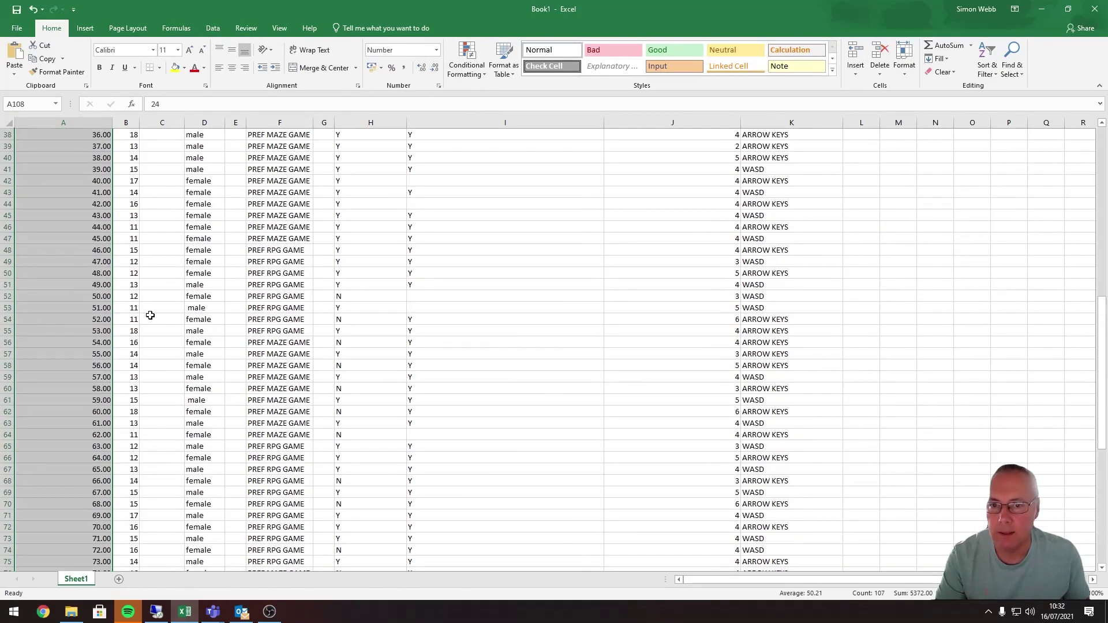
{"action": "scroll", "coordinate": [145, 311], "scroll_direction": "up", "scroll_amount": 3}
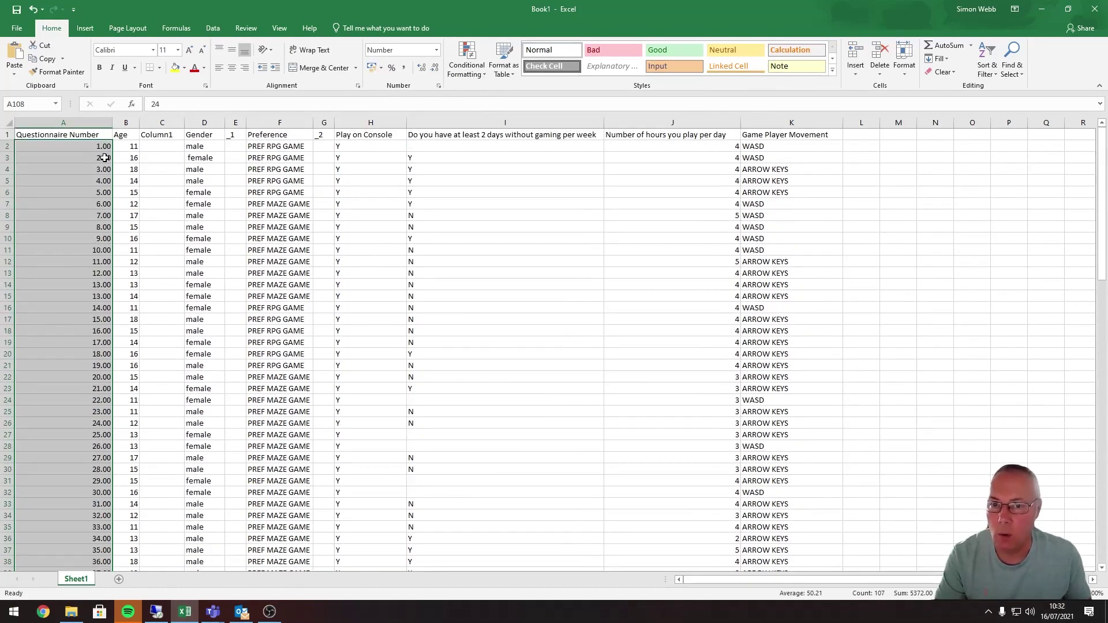
{"action": "left_click", "coordinate": [435, 69]}
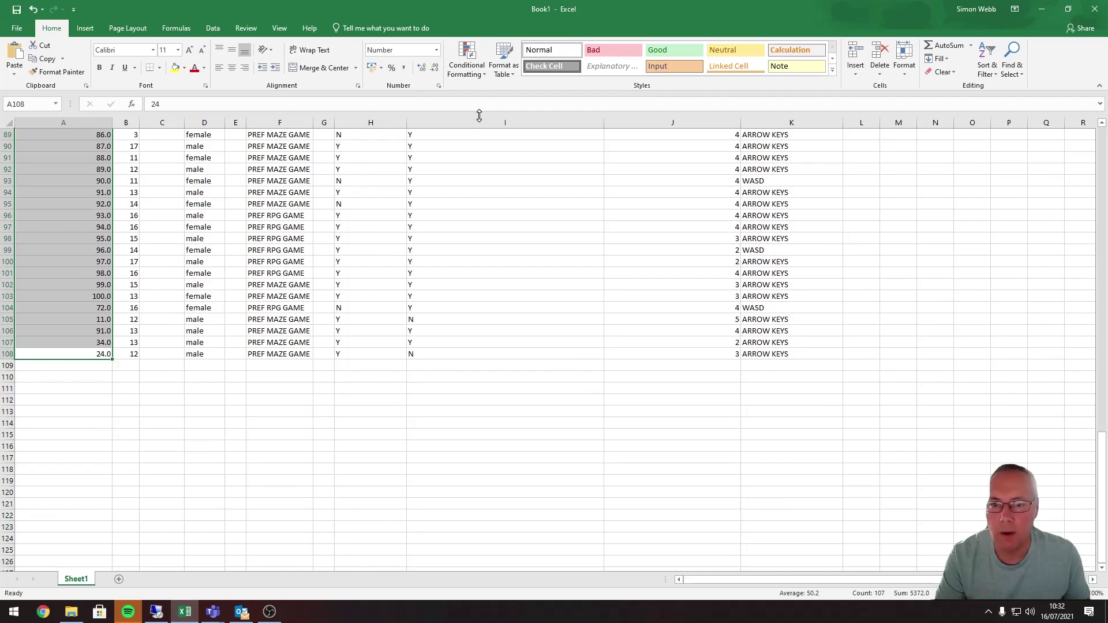
{"action": "left_click", "coordinate": [436, 70]}
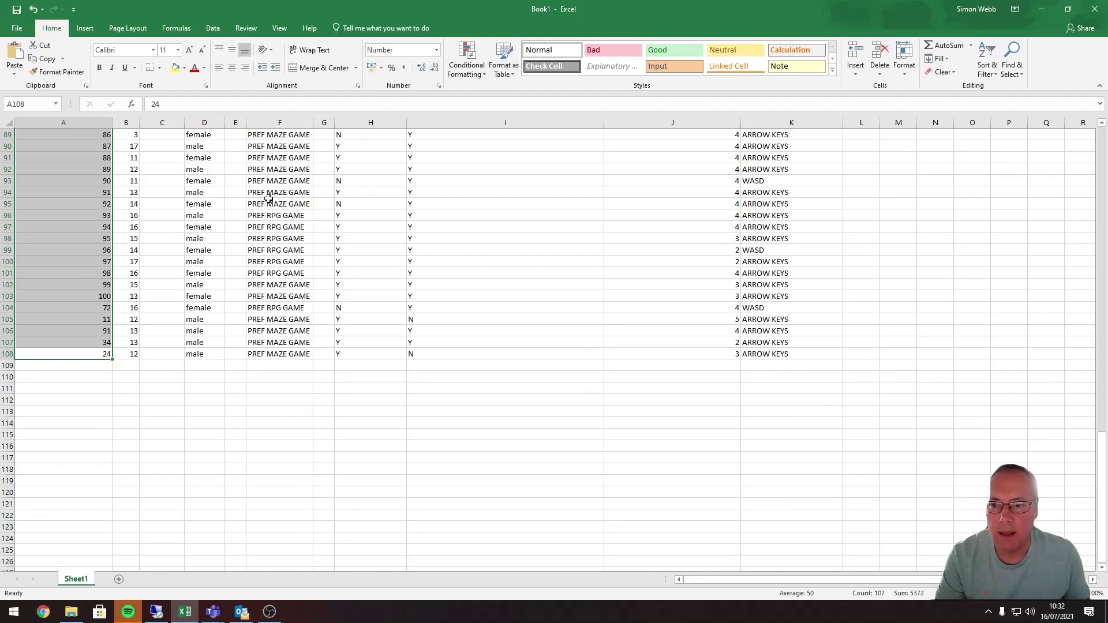
Check that column A values, including cell A2, now show as whole numbers
{"action": "scroll", "coordinate": [151, 253], "scroll_direction": "up", "scroll_amount": 13}
{"action": "scroll", "coordinate": [131, 226], "scroll_direction": "up", "scroll_amount": 16}
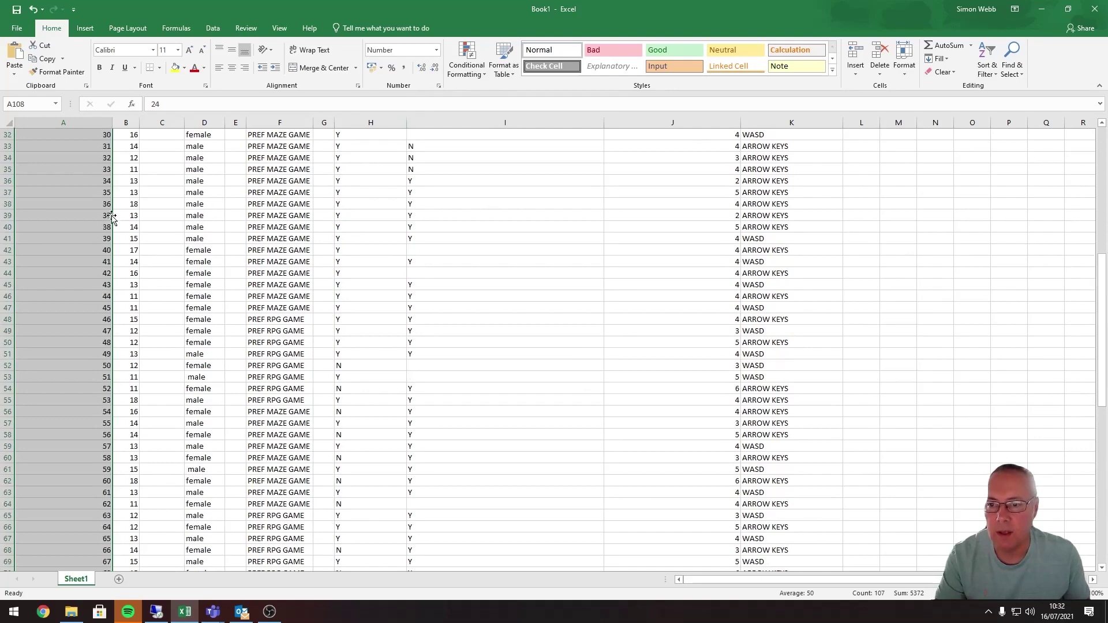
{"action": "left_click", "coordinate": [78, 146]}
{"action": "left_click", "coordinate": [65, 181]}
{"action": "left_click", "coordinate": [62, 214]}
{"action": "left_click", "coordinate": [62, 158]}
{"action": "left_click", "coordinate": [63, 149]}
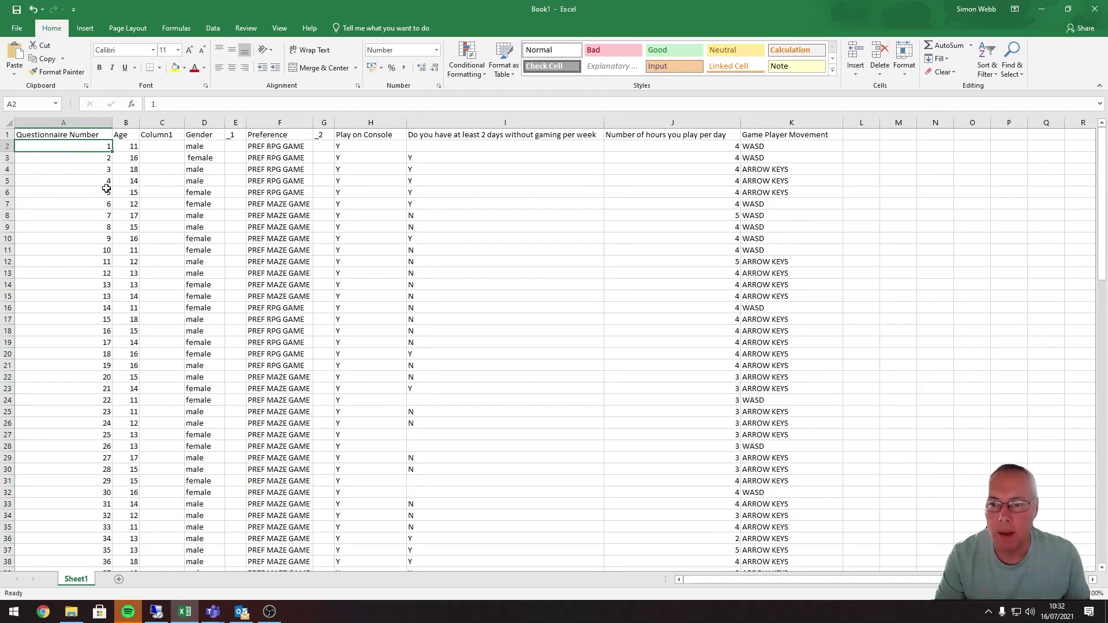
Give the Age values B2:B108 the Number format with zero decimals, then select column J's values
{"action": "left_click_drag", "start_coordinate": [127, 148], "coordinate": [117, 569]}
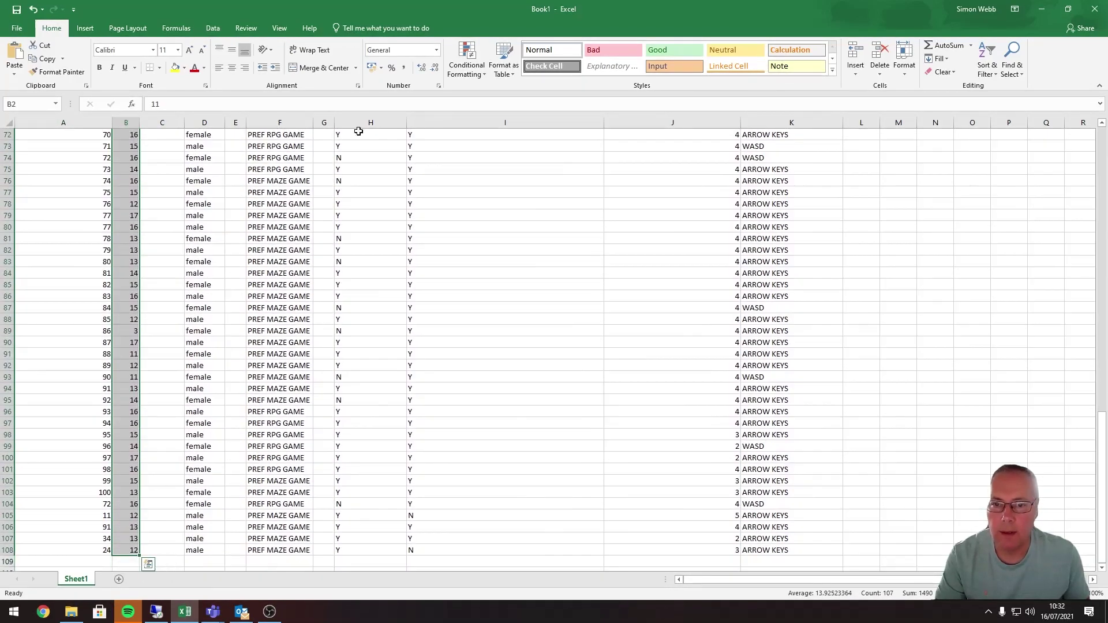
{"action": "left_click", "coordinate": [437, 50]}
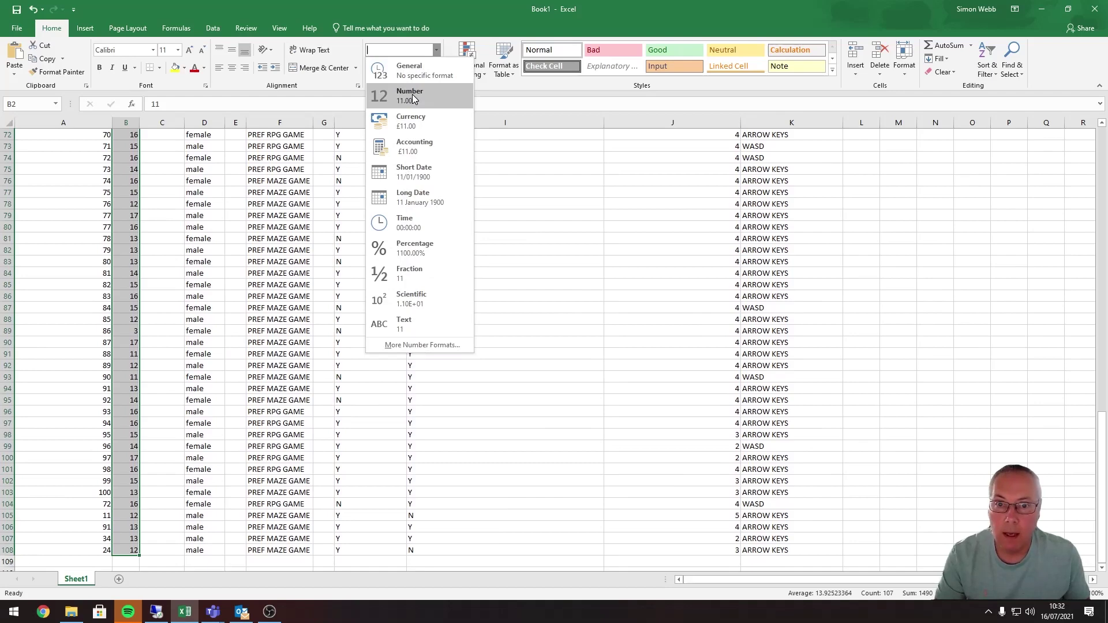
{"action": "left_click", "coordinate": [413, 97]}
{"action": "left_click", "coordinate": [435, 68]}
{"action": "left_click", "coordinate": [435, 68]}
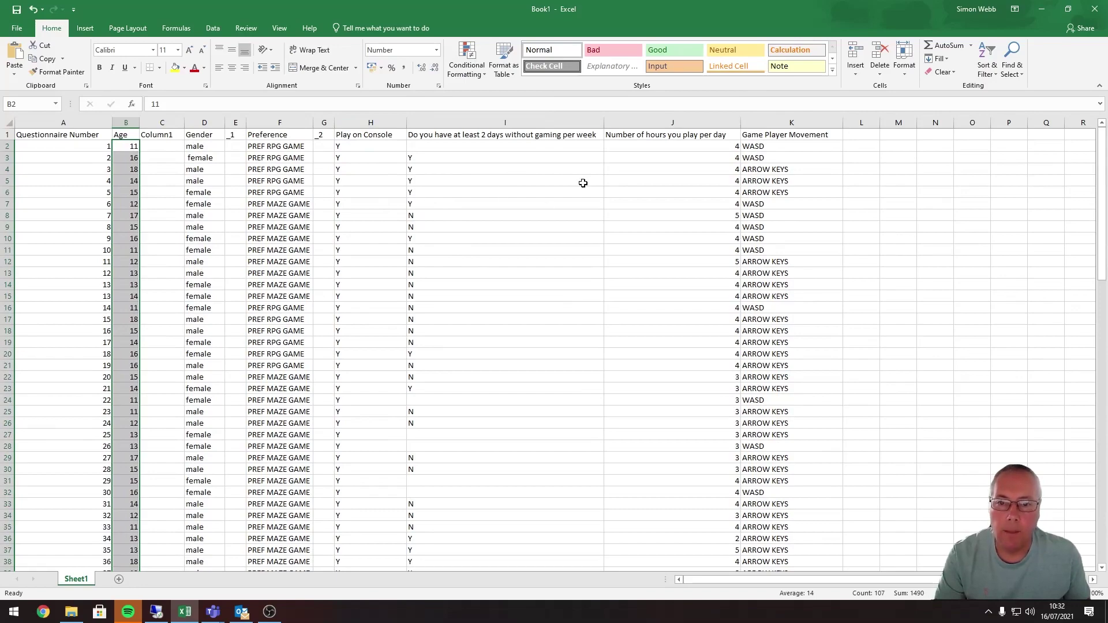
{"action": "left_click_drag", "start_coordinate": [678, 148], "coordinate": [658, 504]}
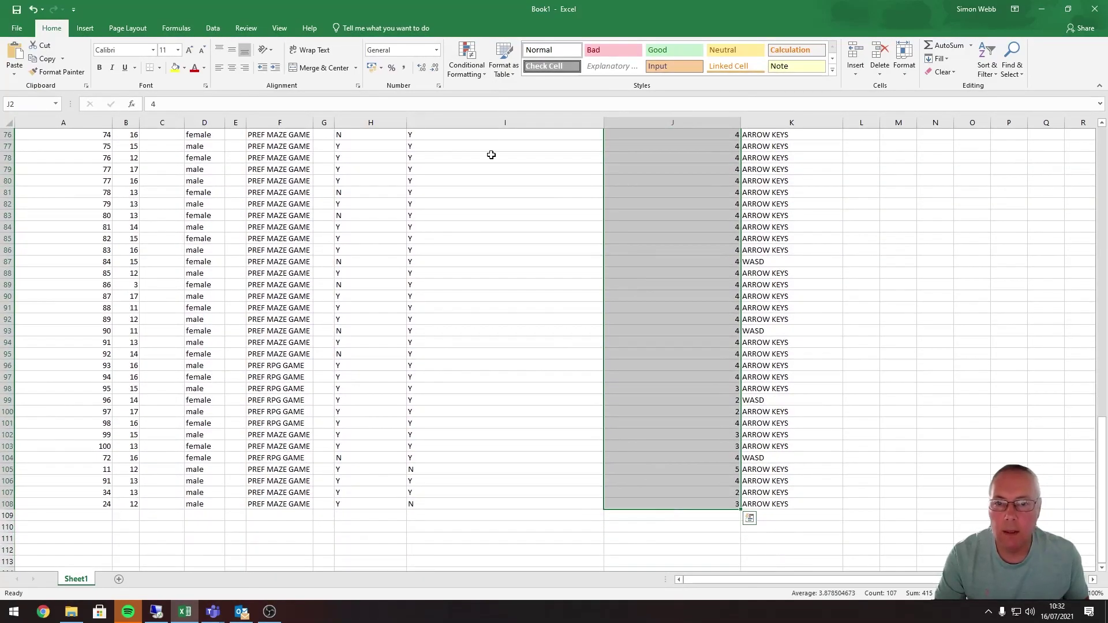
Set the hours-per-day values to the Number category with 0 decimal places in Format Cells
{"action": "left_click", "coordinate": [438, 86]}
{"action": "left_click_drag", "start_coordinate": [569, 134], "coordinate": [308, 142]}
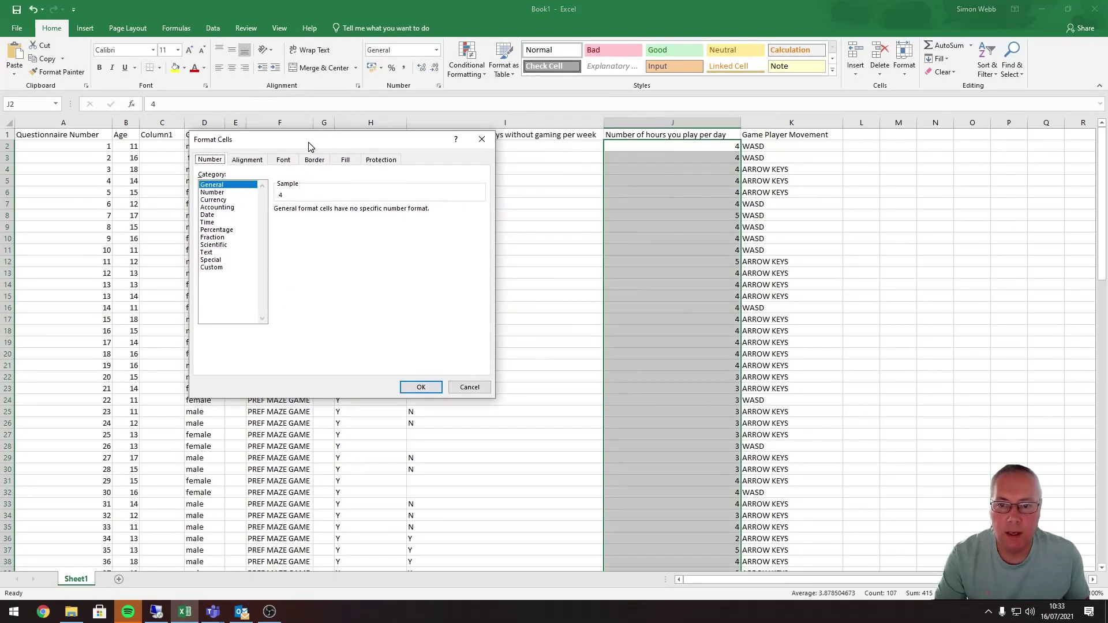
{"action": "left_click", "coordinate": [212, 192]}
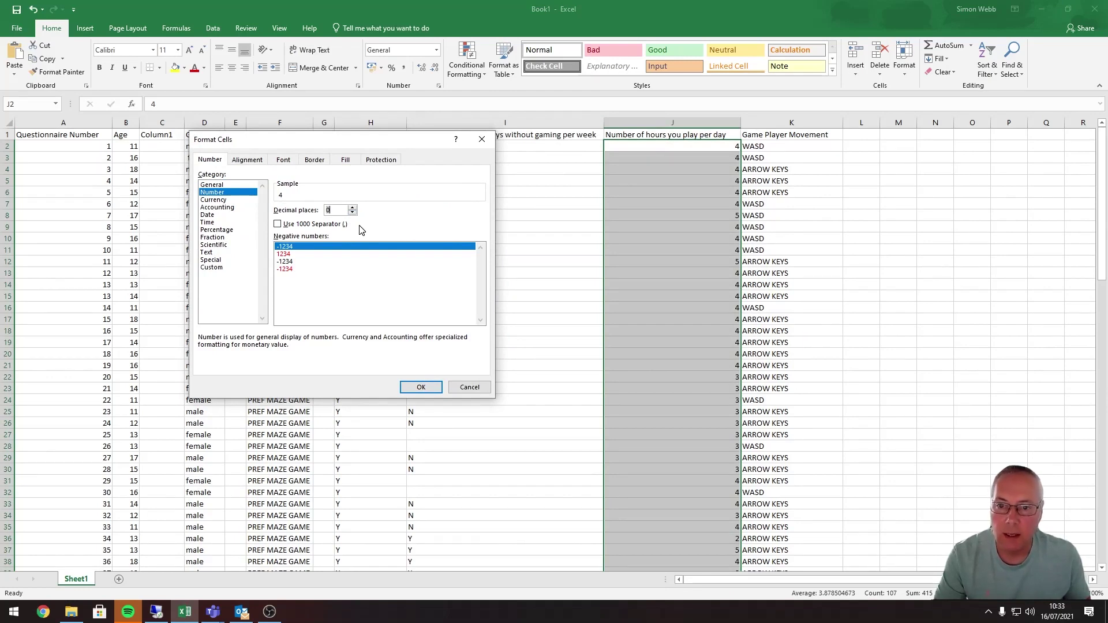
{"action": "left_click", "coordinate": [427, 390]}
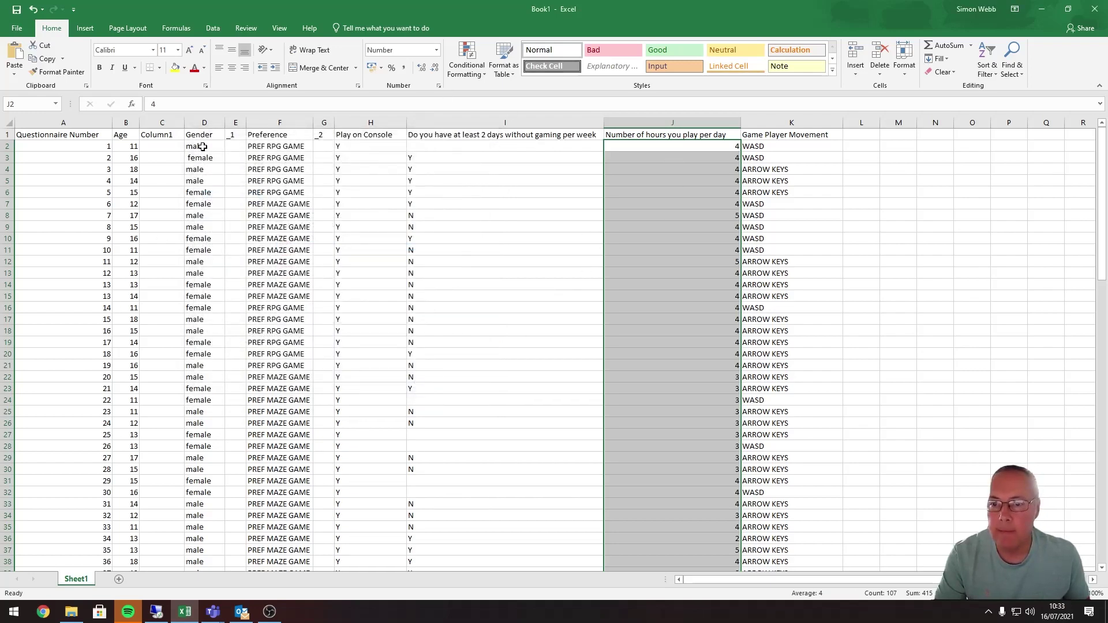
Set the Gender values D2:D108 to Text, then select the Preference values in column F
{"action": "left_click_drag", "start_coordinate": [203, 146], "coordinate": [195, 550]}
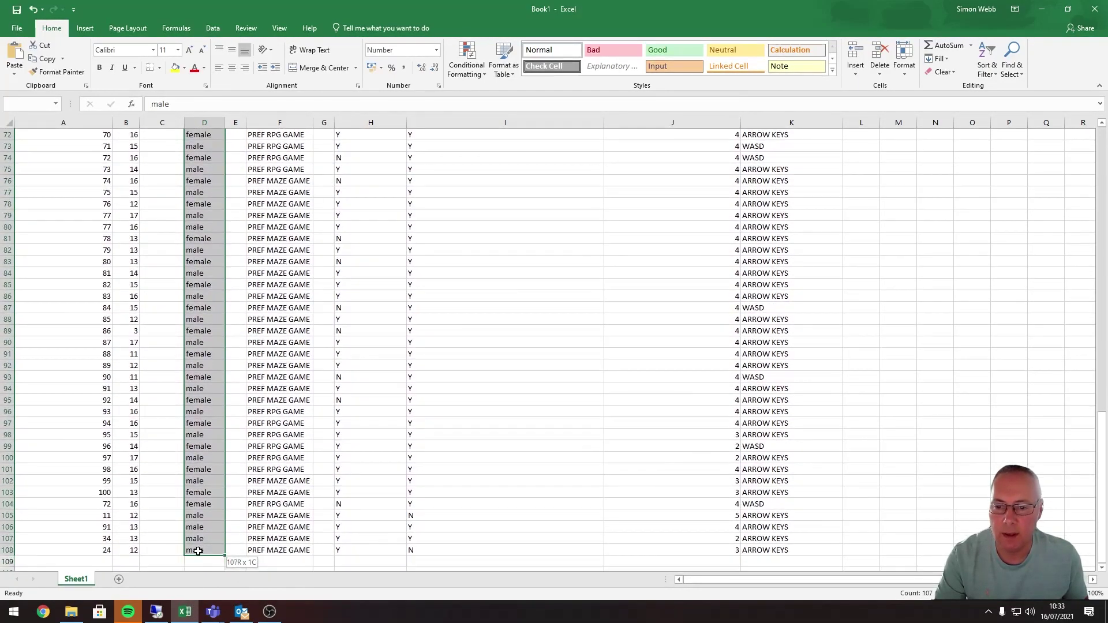
{"action": "left_click", "coordinate": [437, 51]}
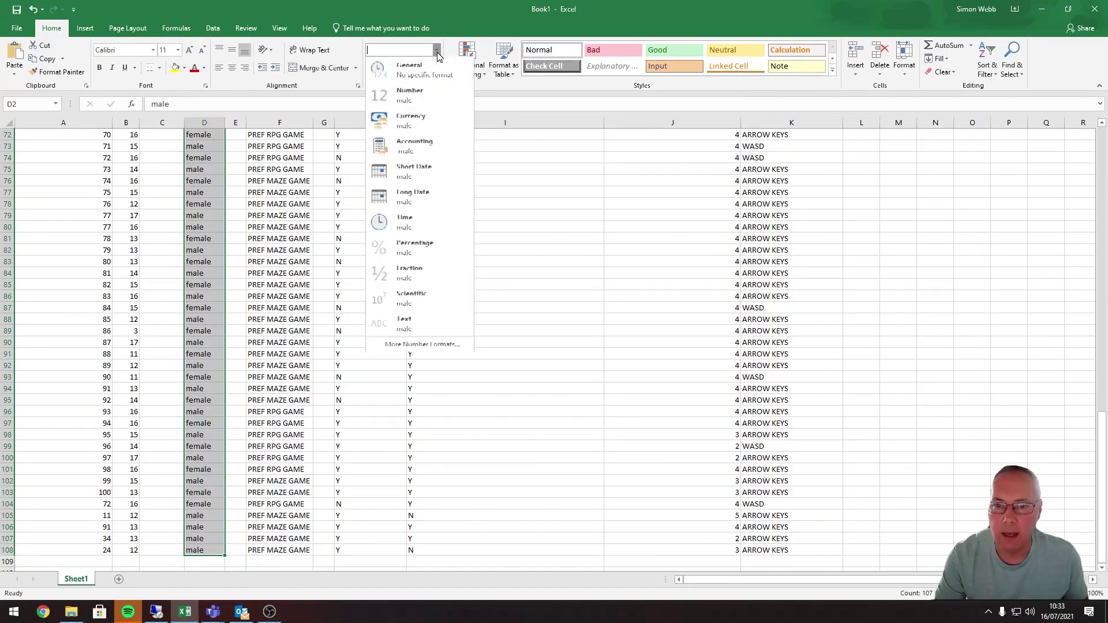
{"action": "left_click", "coordinate": [409, 324]}
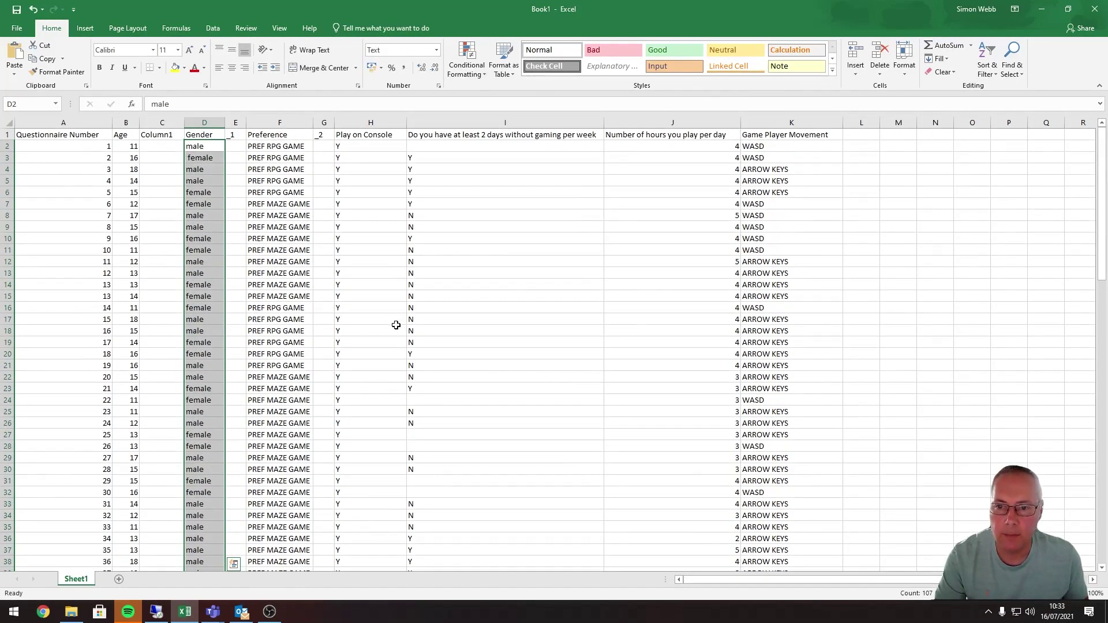
{"action": "left_click_drag", "start_coordinate": [274, 147], "coordinate": [279, 550]}
{"action": "left_click", "coordinate": [437, 52]}
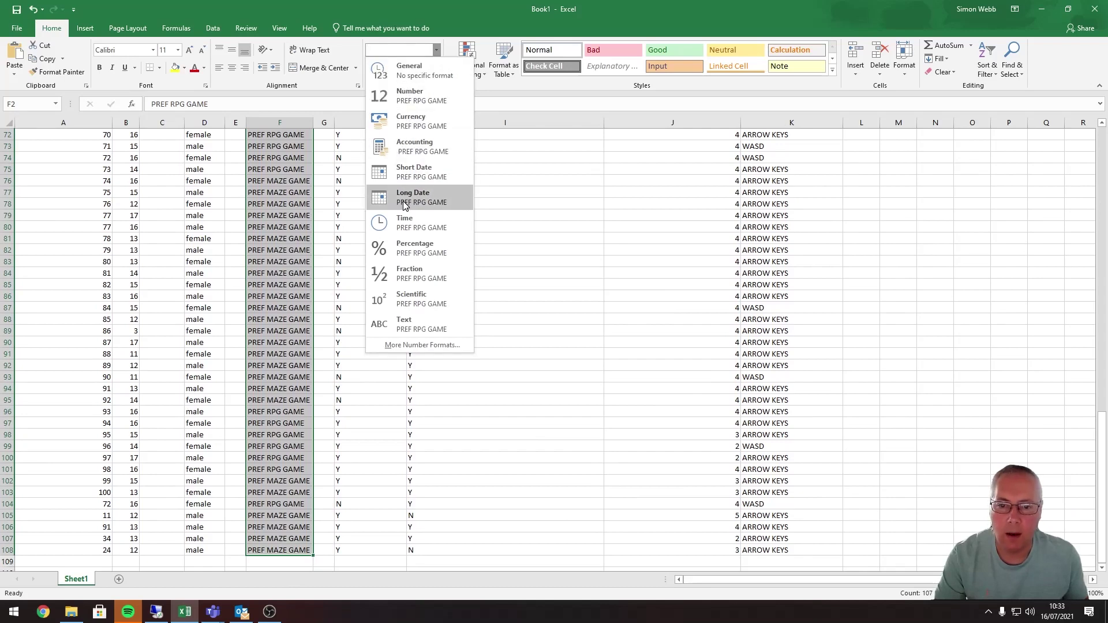
Apply Text format to the Preference values, then to the answers in columns H and I
{"action": "left_click", "coordinate": [431, 324]}
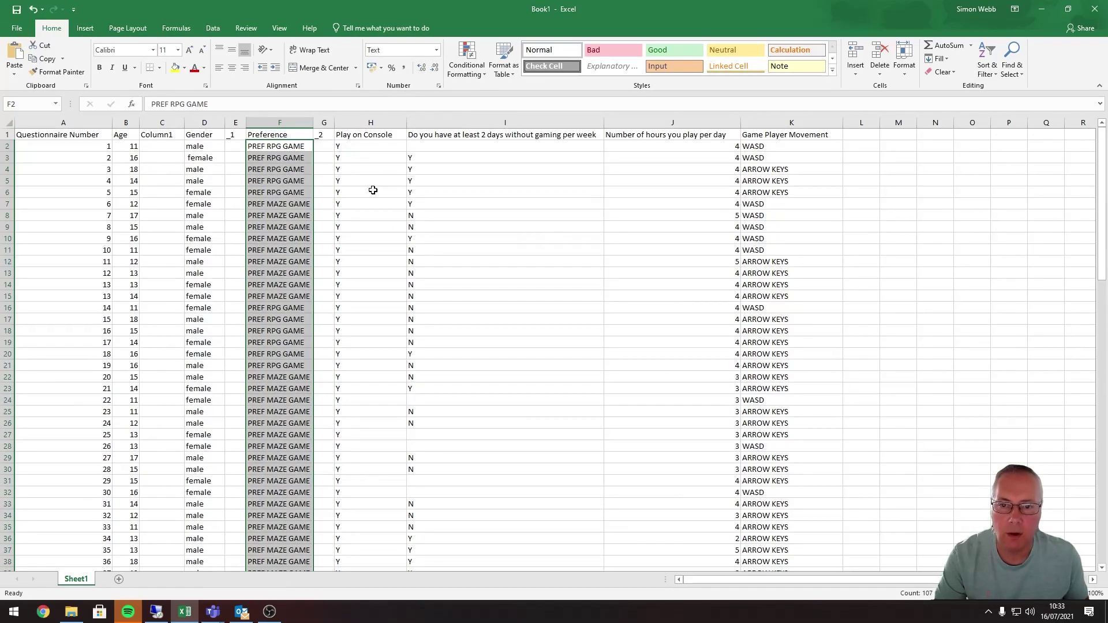
{"action": "left_click_drag", "start_coordinate": [367, 146], "coordinate": [434, 537]}
{"action": "left_click", "coordinate": [407, 50]}
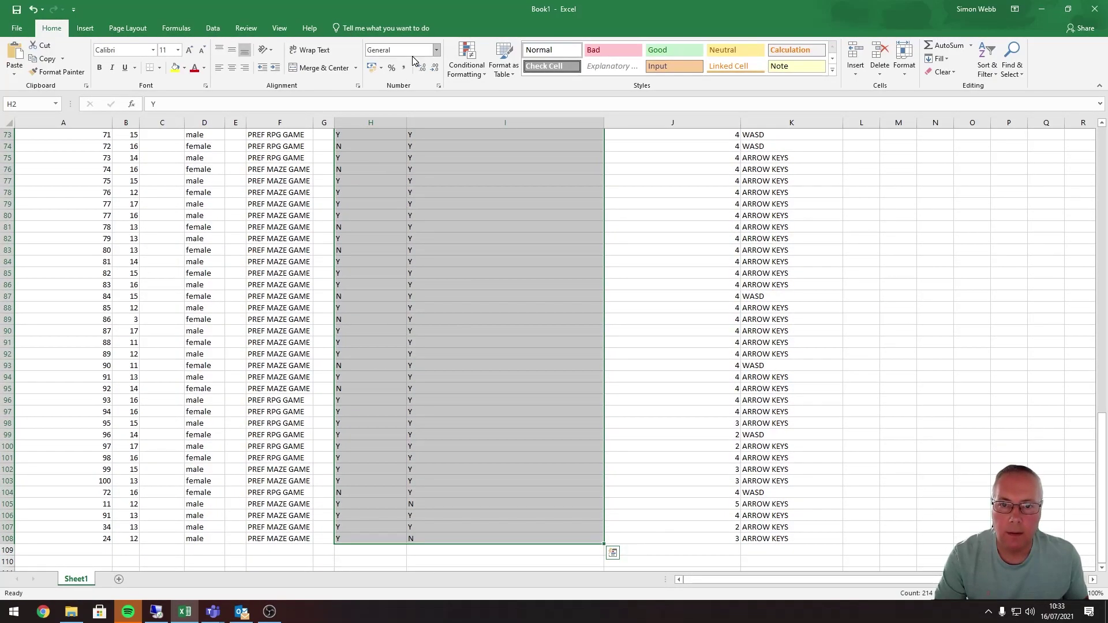
{"action": "left_click", "coordinate": [437, 50]}
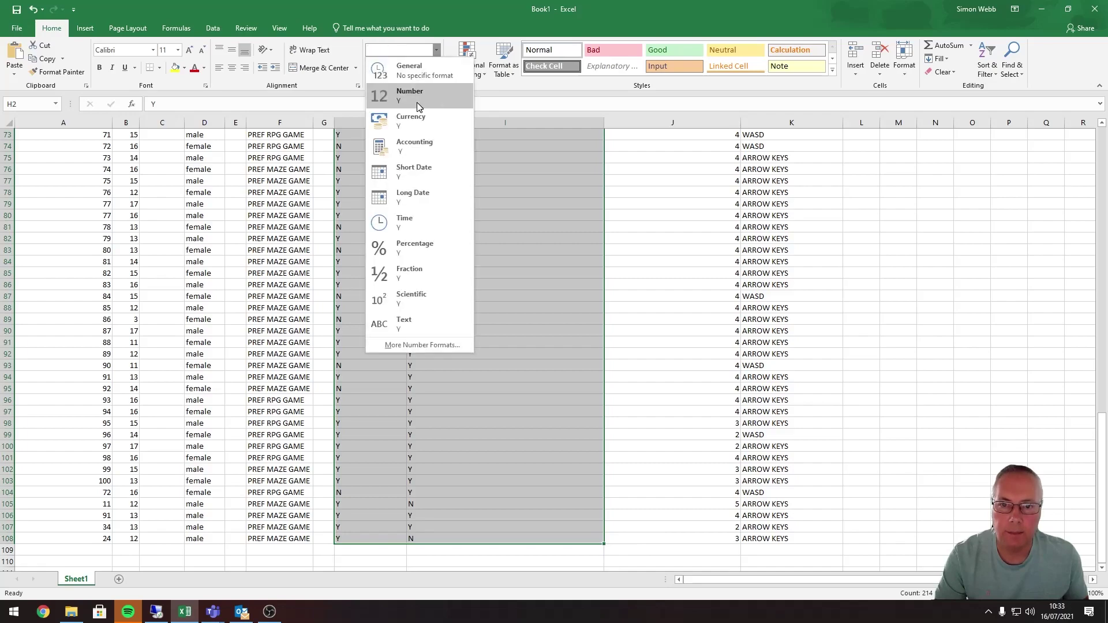
{"action": "left_click", "coordinate": [420, 327]}
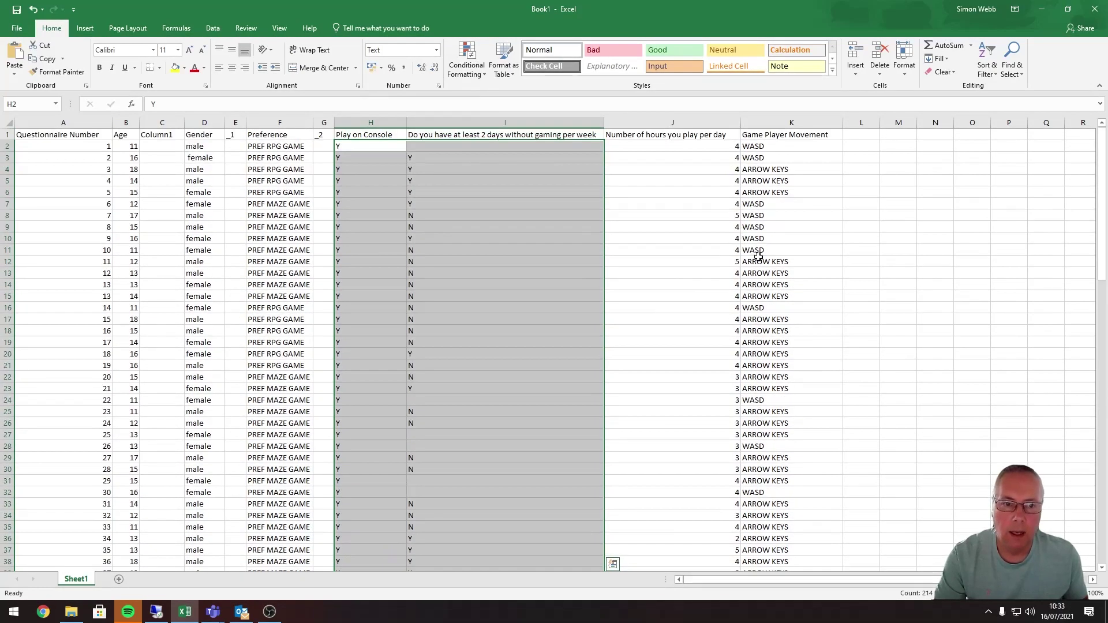
Set the Game Player Movement values K2:K108, excluding the header, to Text
{"action": "scroll", "coordinate": [779, 266], "scroll_direction": "down", "scroll_amount": 20}
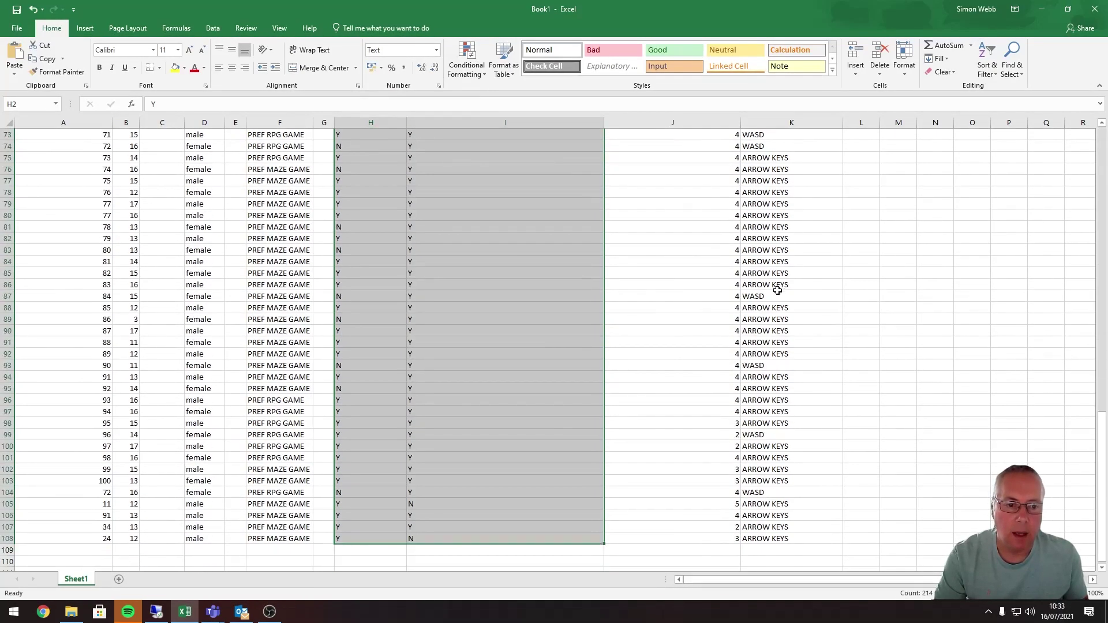
{"action": "scroll", "coordinate": [773, 312], "scroll_direction": "down", "scroll_amount": 6}
{"action": "left_click_drag", "start_coordinate": [765, 333], "coordinate": [771, 38]}
{"action": "left_click_drag", "start_coordinate": [771, 140], "coordinate": [770, 148]}
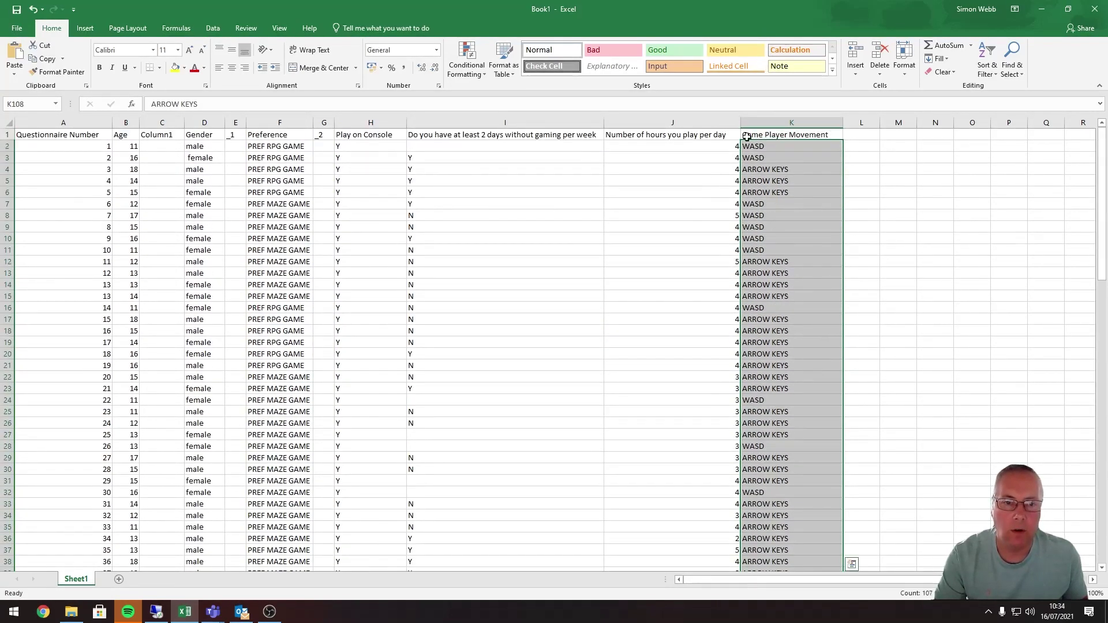
{"action": "left_click", "coordinate": [437, 51]}
{"action": "left_click", "coordinate": [420, 329]}
Return to cell A2 at the top of the sheet
{"action": "scroll", "coordinate": [431, 315], "scroll_direction": "down", "scroll_amount": 7}
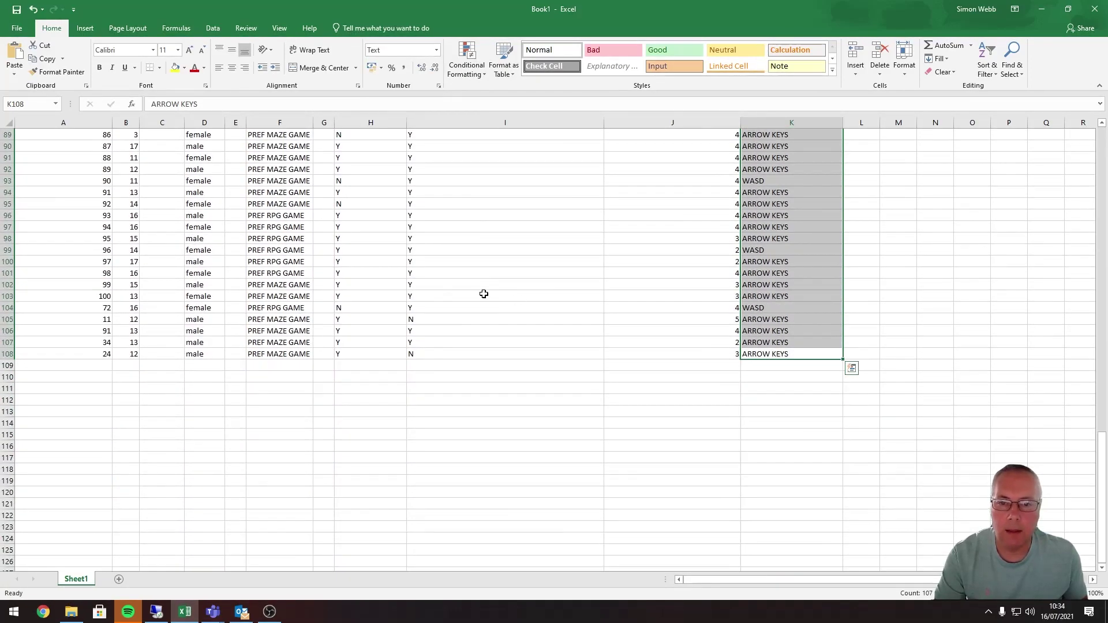
{"action": "scroll", "coordinate": [482, 294], "scroll_direction": "up", "scroll_amount": 20}
{"action": "scroll", "coordinate": [467, 283], "scroll_direction": "up", "scroll_amount": 5}
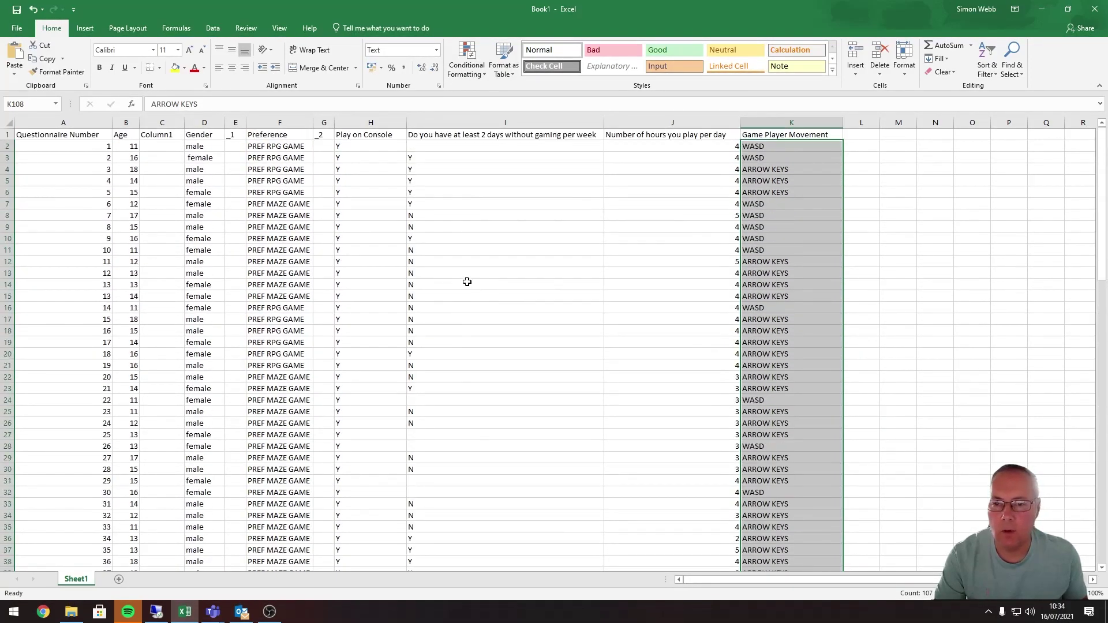
{"action": "left_click", "coordinate": [65, 147]}
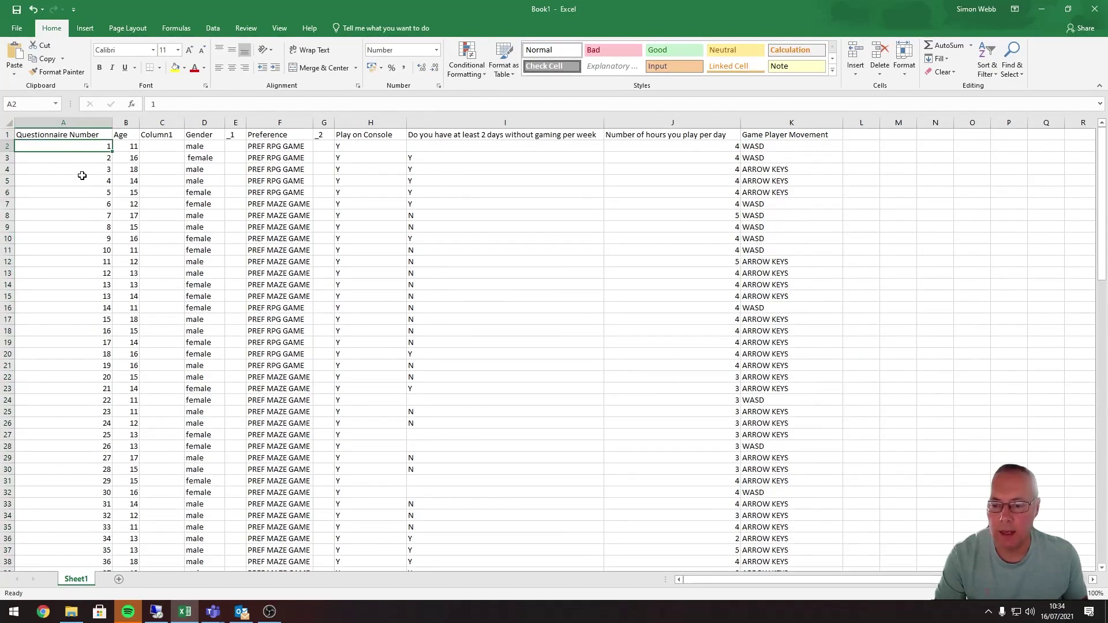